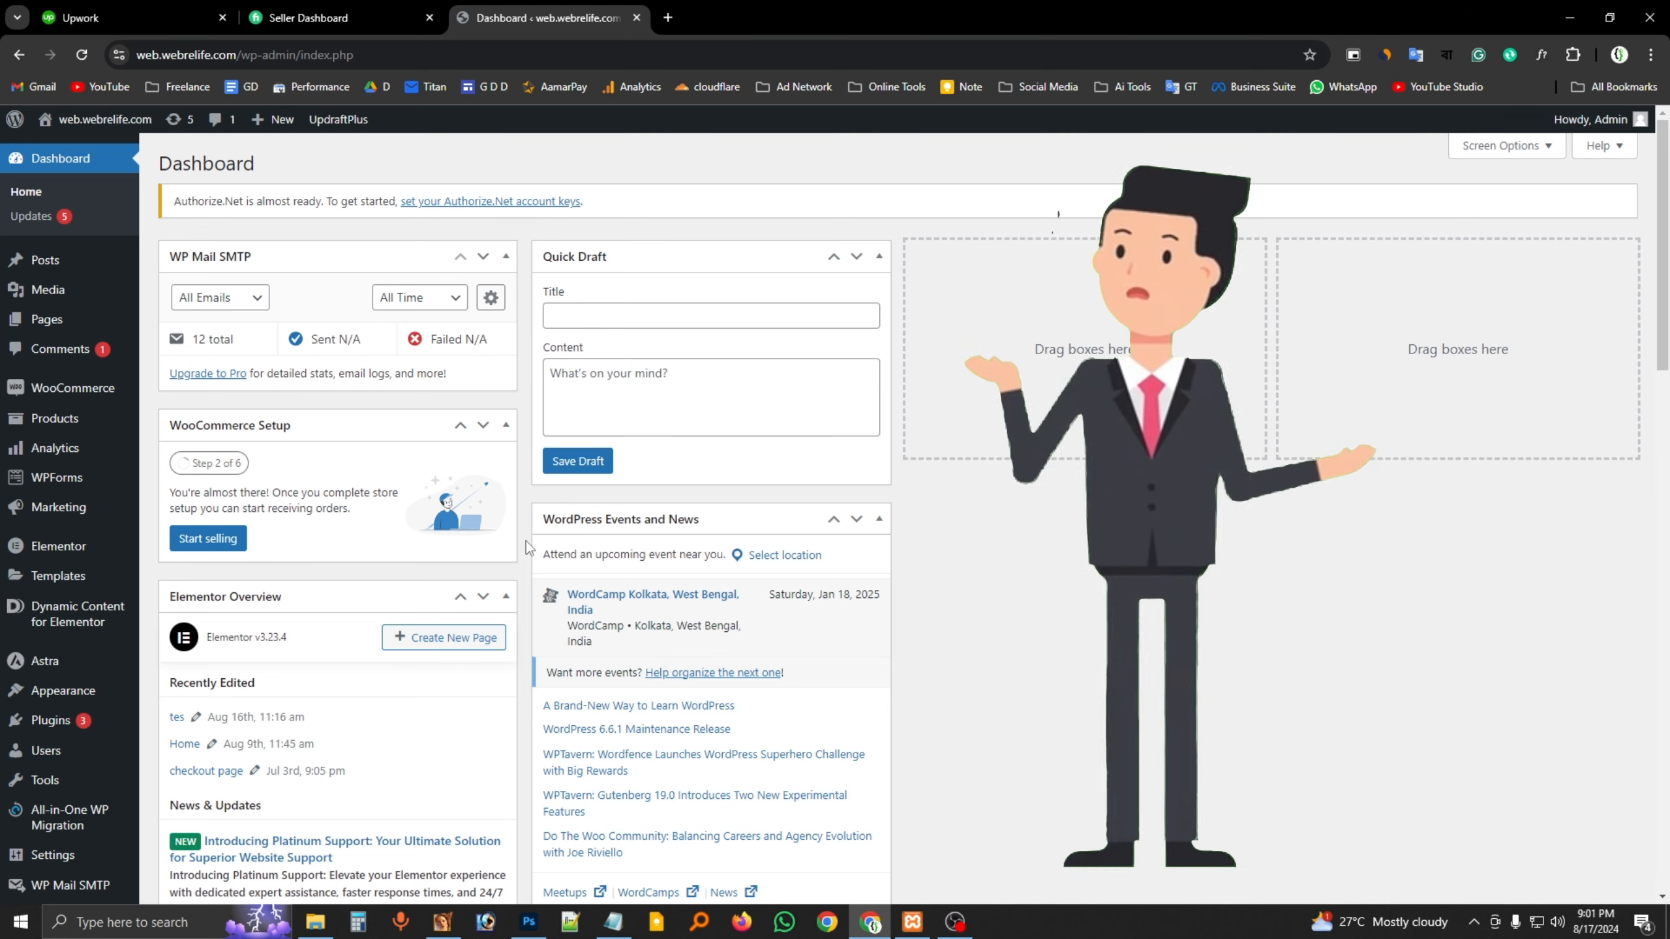
{"action": "scroll", "coordinate": [528, 547], "scroll_direction": "down", "scroll_amount": 5}
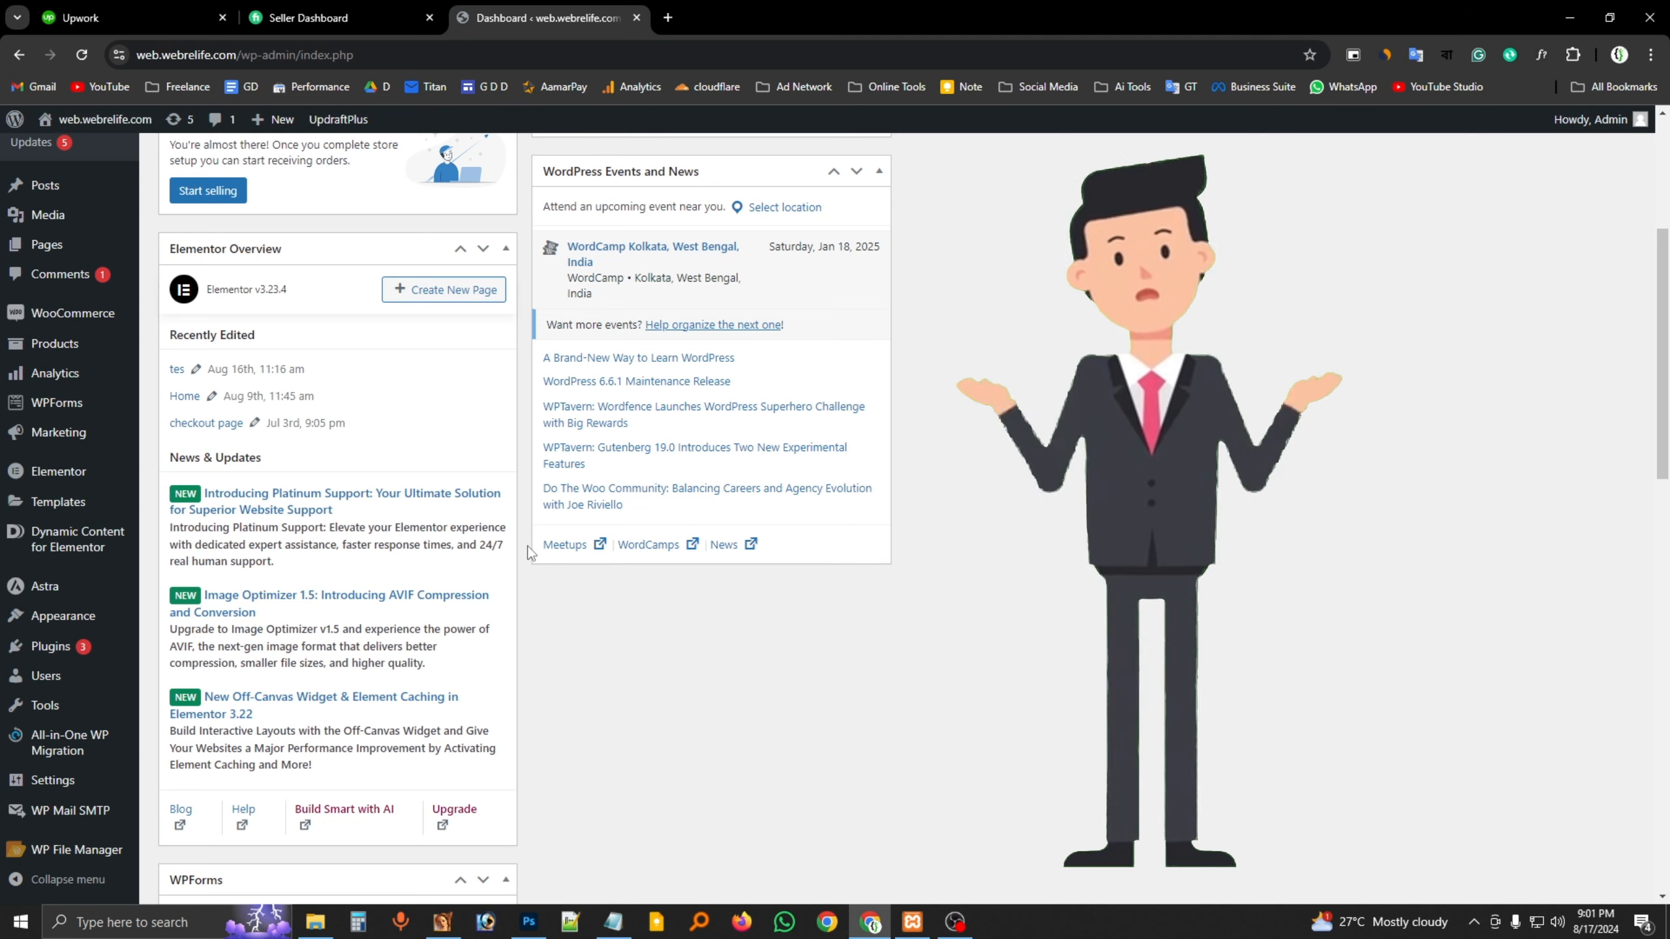
{"action": "scroll", "coordinate": [531, 552], "scroll_direction": "up", "scroll_amount": 3}
{"action": "scroll", "coordinate": [531, 552], "scroll_direction": "up", "scroll_amount": 1}
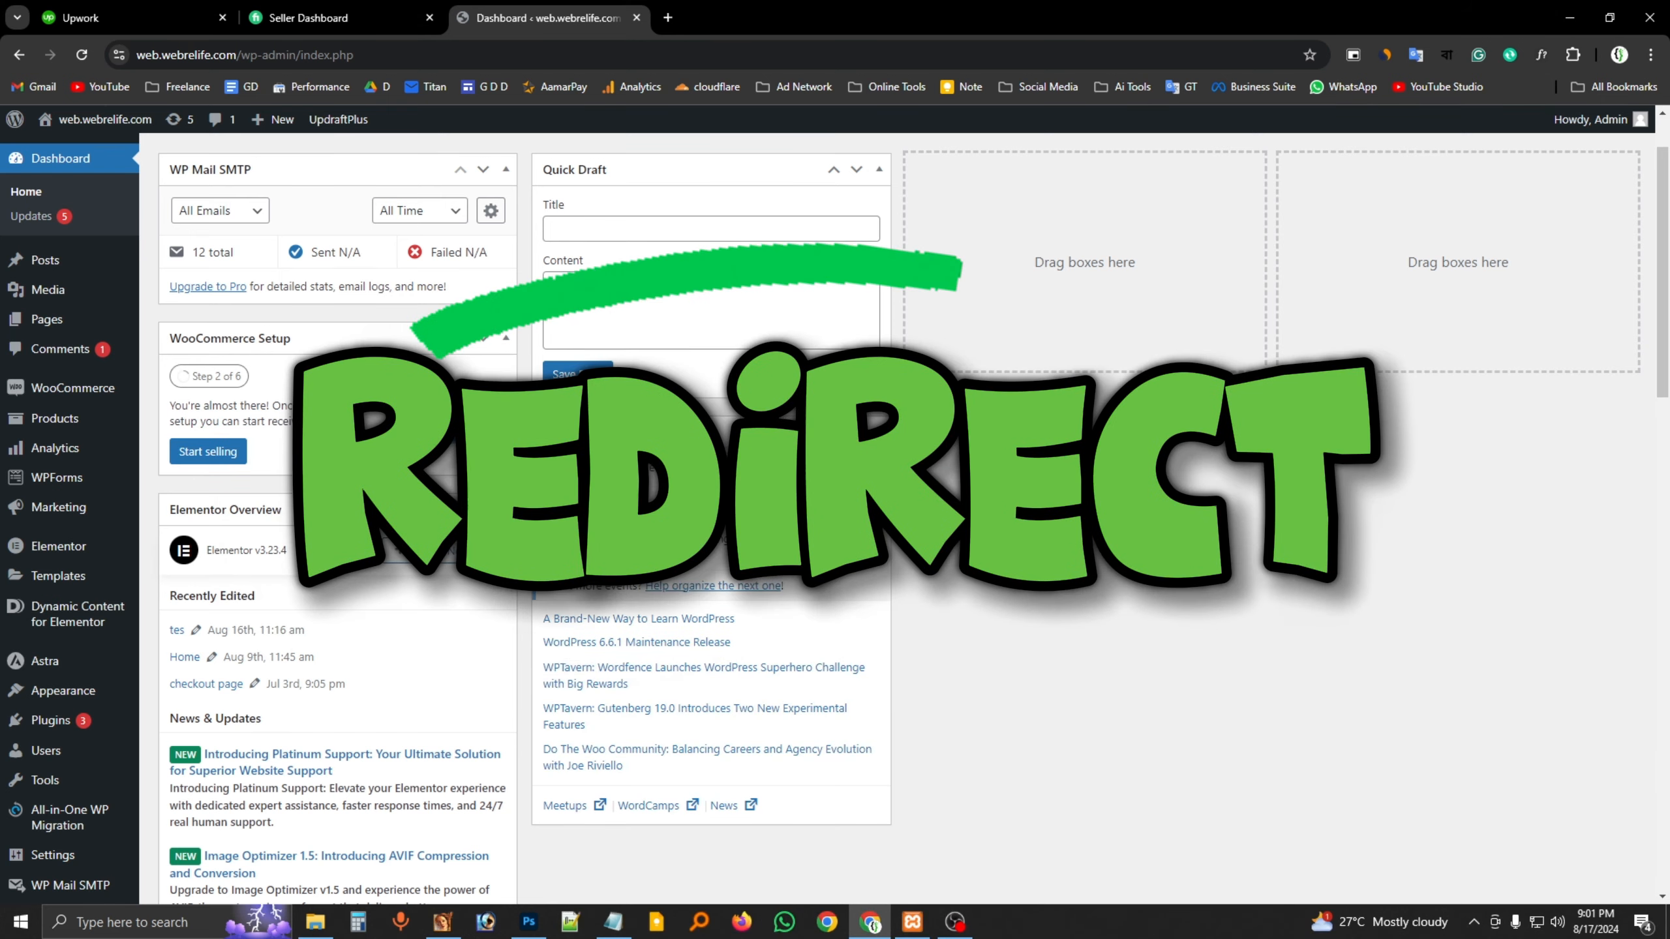
Search the new-plugin directory for "custom code", correcting the misspelled first word
{"action": "mouse_move", "coordinate": [54, 727]}
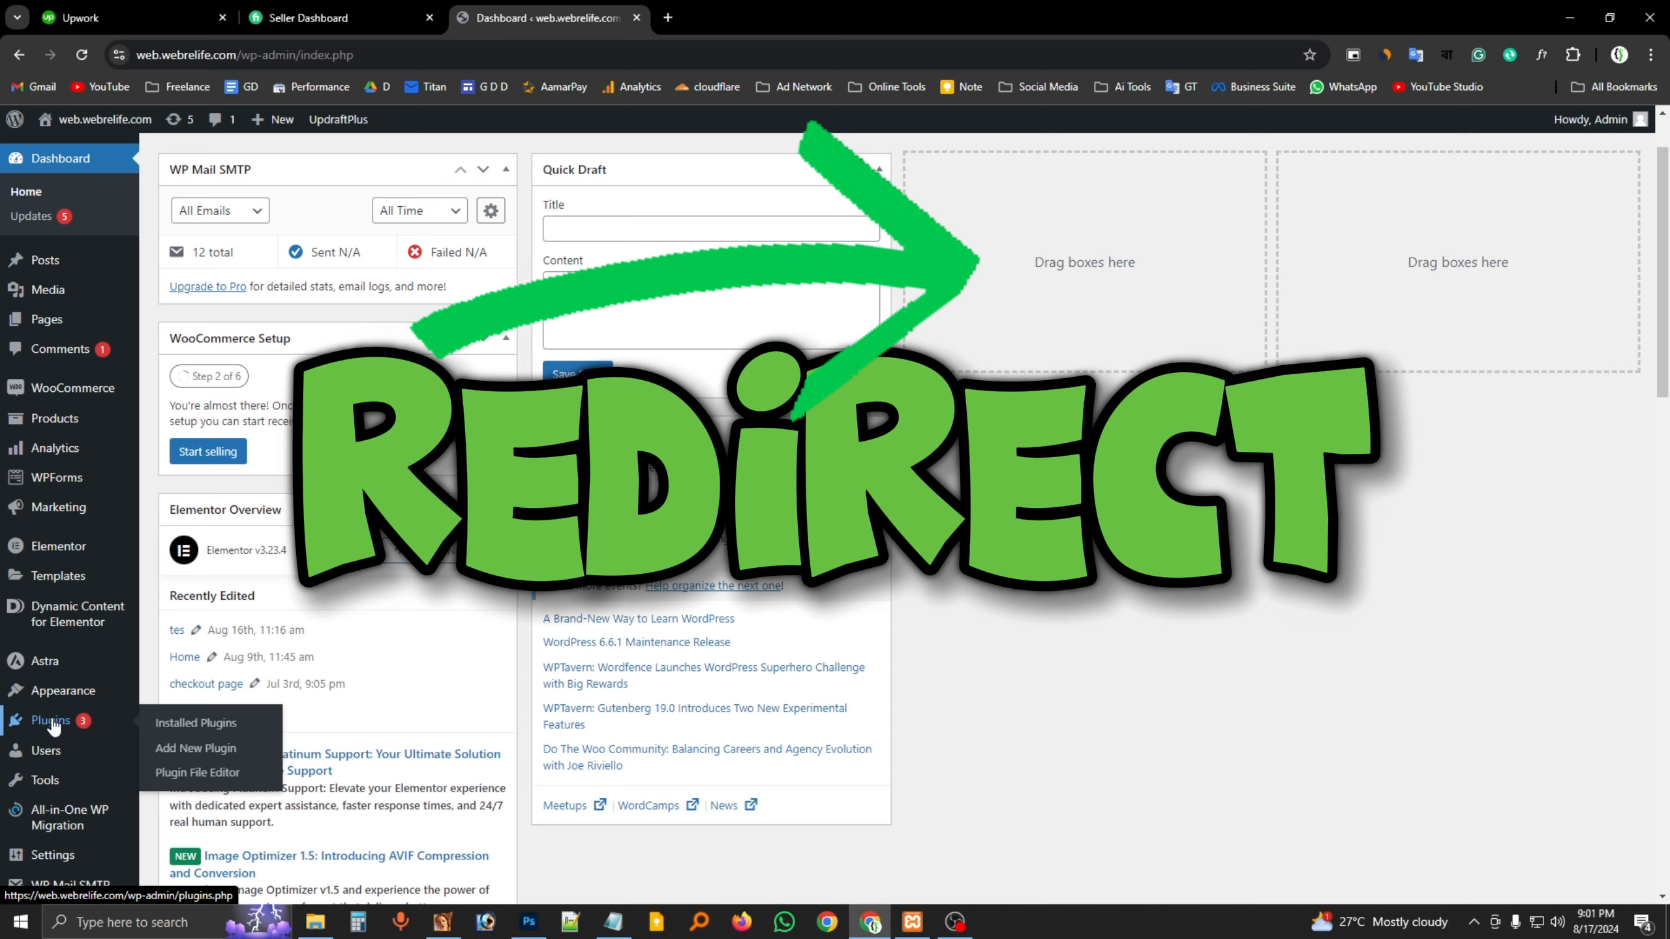
{"action": "left_click", "coordinate": [189, 748]}
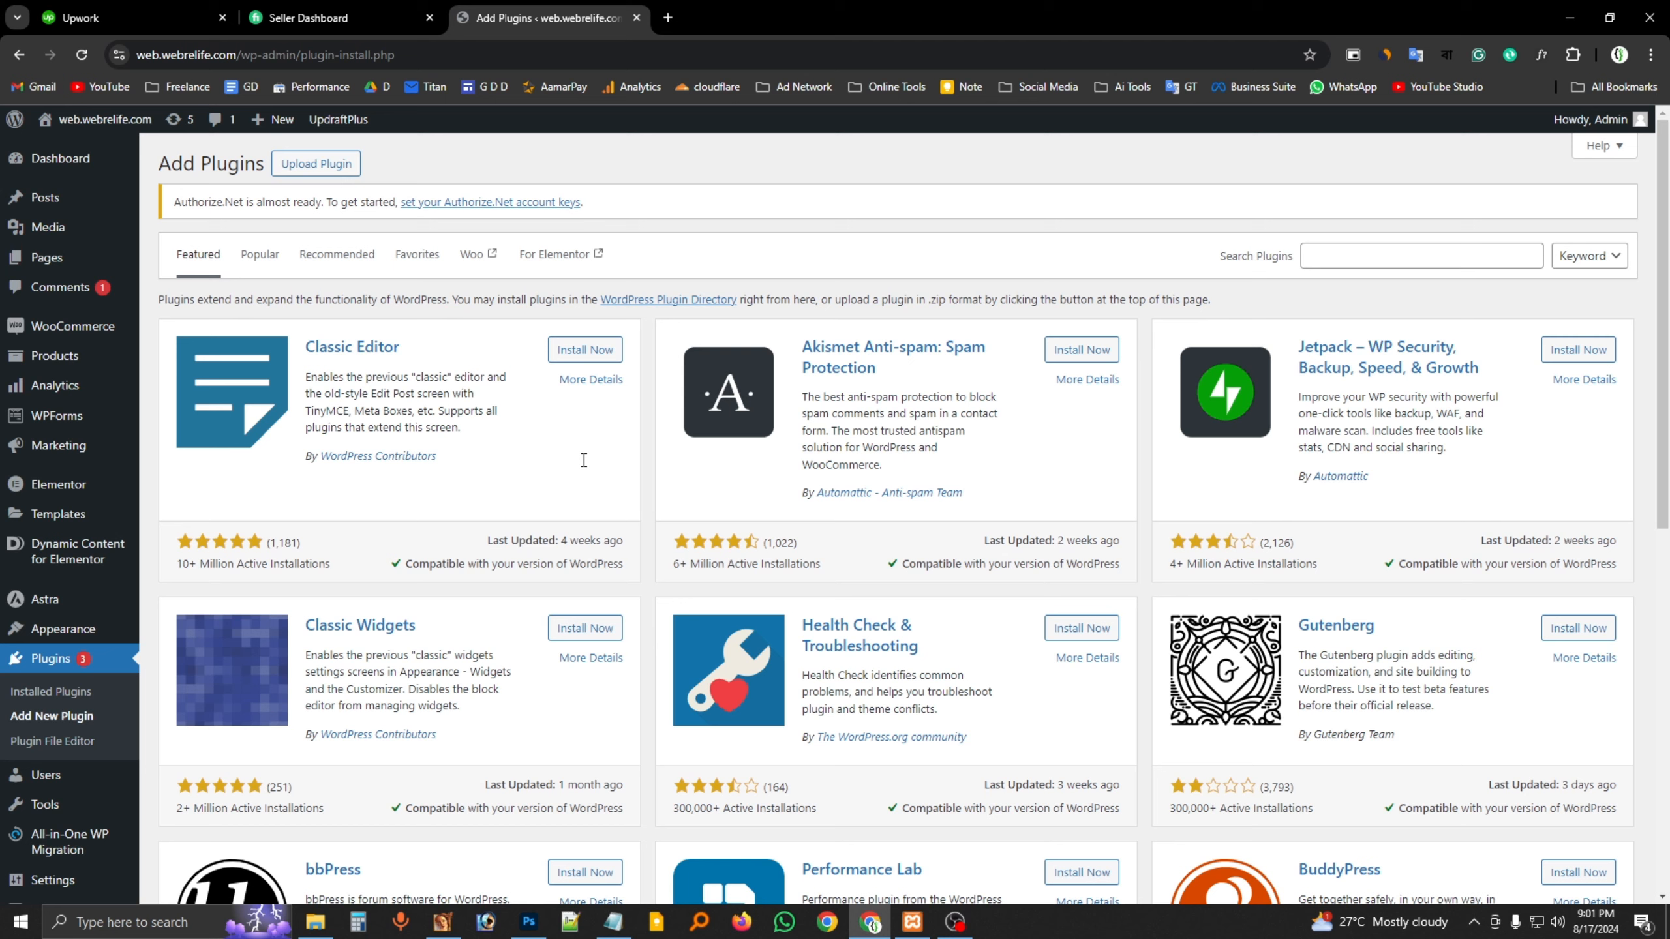
{"action": "left_click", "coordinate": [1357, 253]}
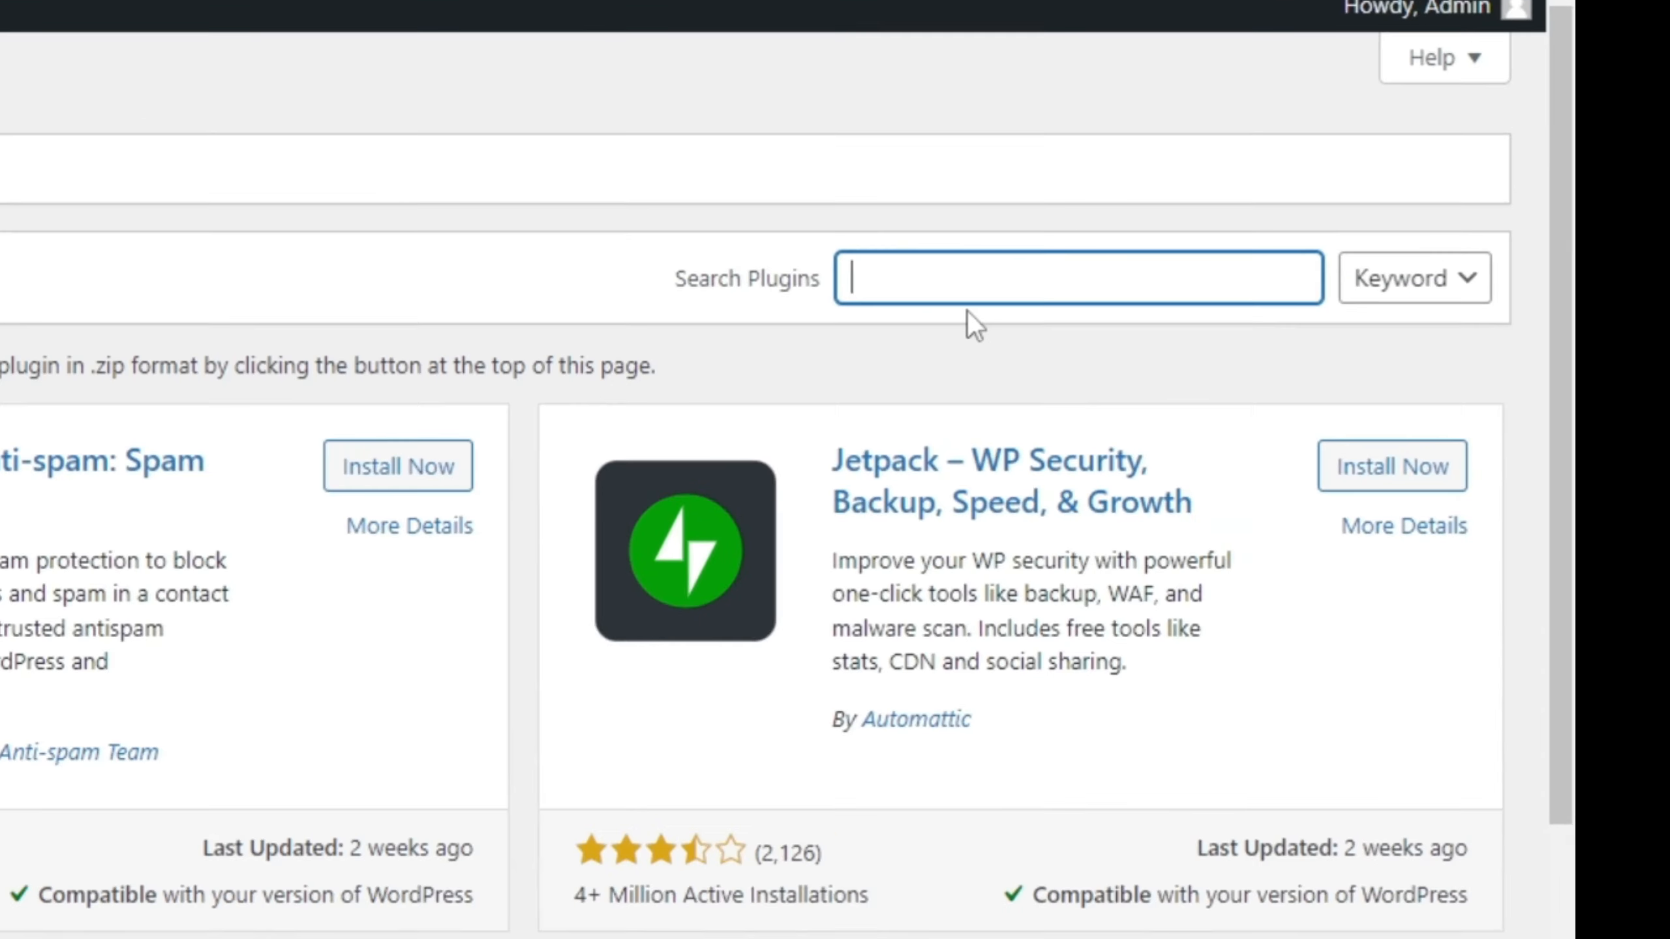
{"action": "type", "text": "coustom code"}
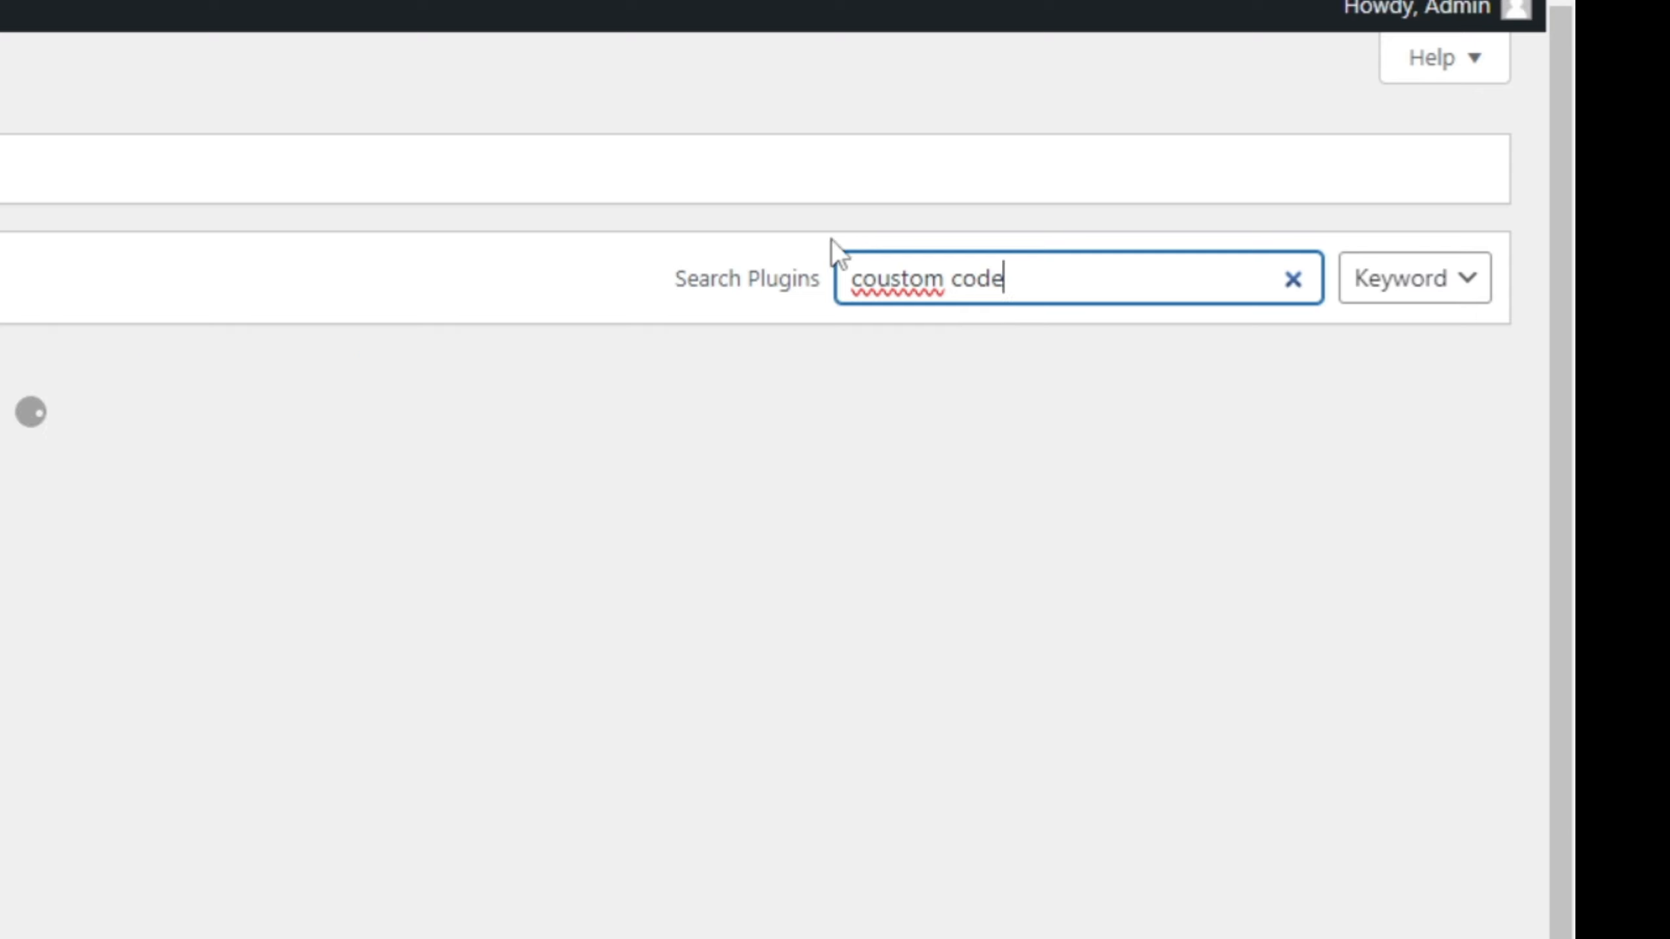
{"action": "right_click", "coordinate": [887, 269]}
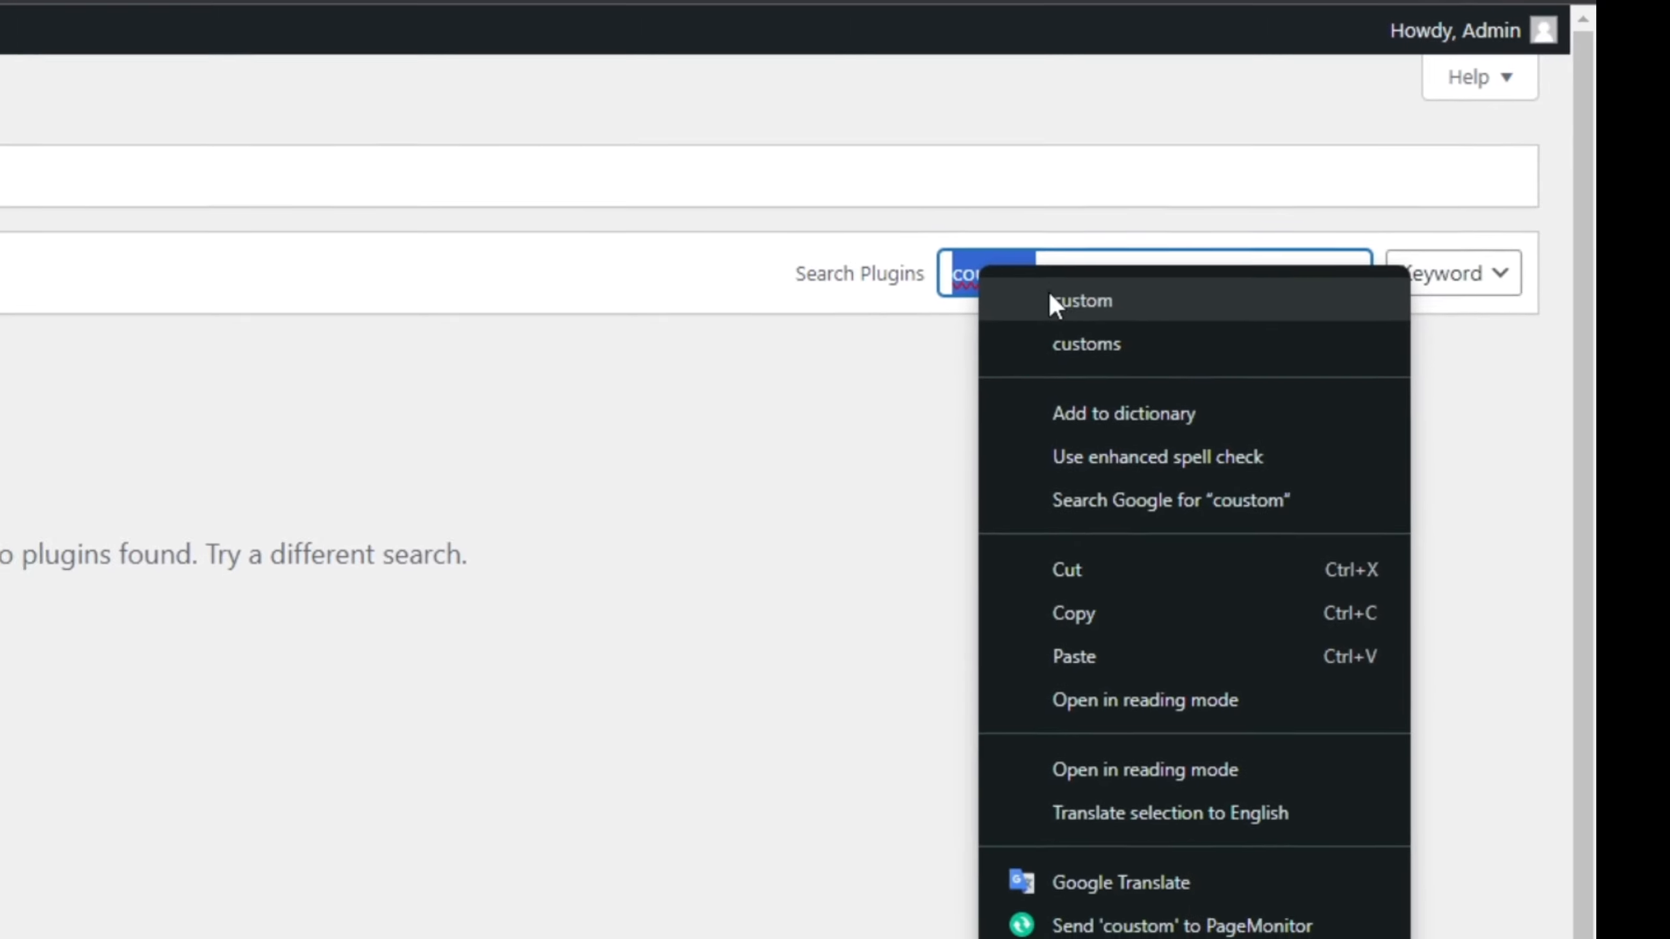
{"action": "left_click", "coordinate": [964, 309]}
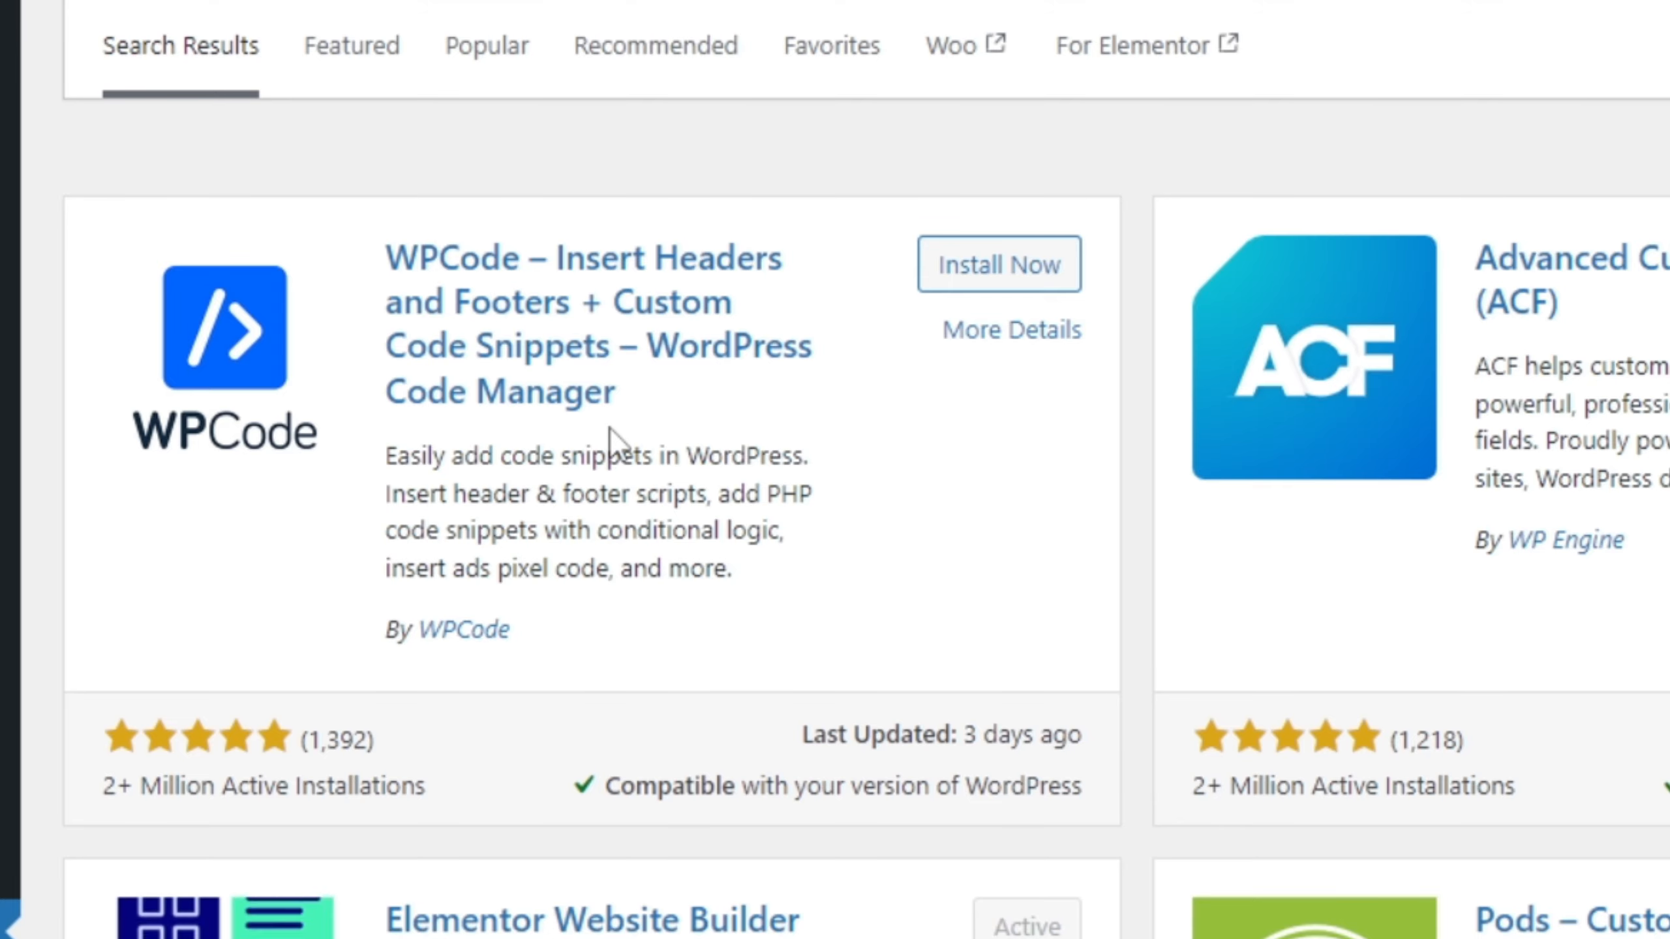
Install and activate the WPCode – Insert Headers and Footers + Custom Code Snippets plugin
{"action": "scroll", "coordinate": [677, 420], "scroll_direction": "down", "scroll_amount": 5}
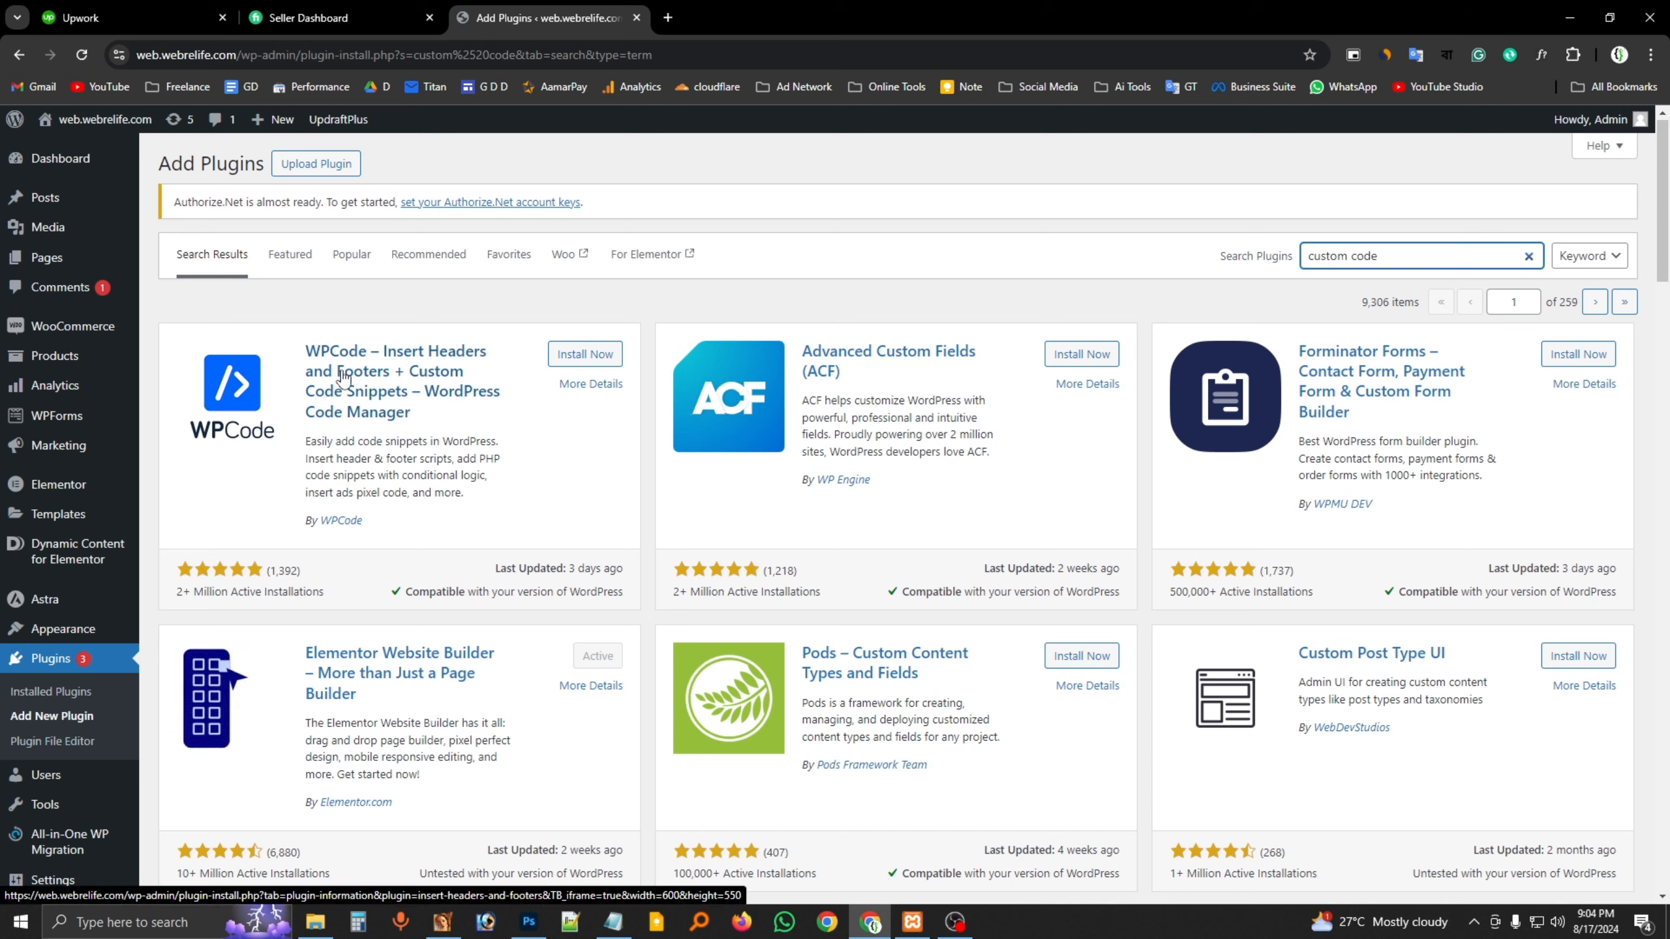
{"action": "left_click", "coordinate": [572, 356]}
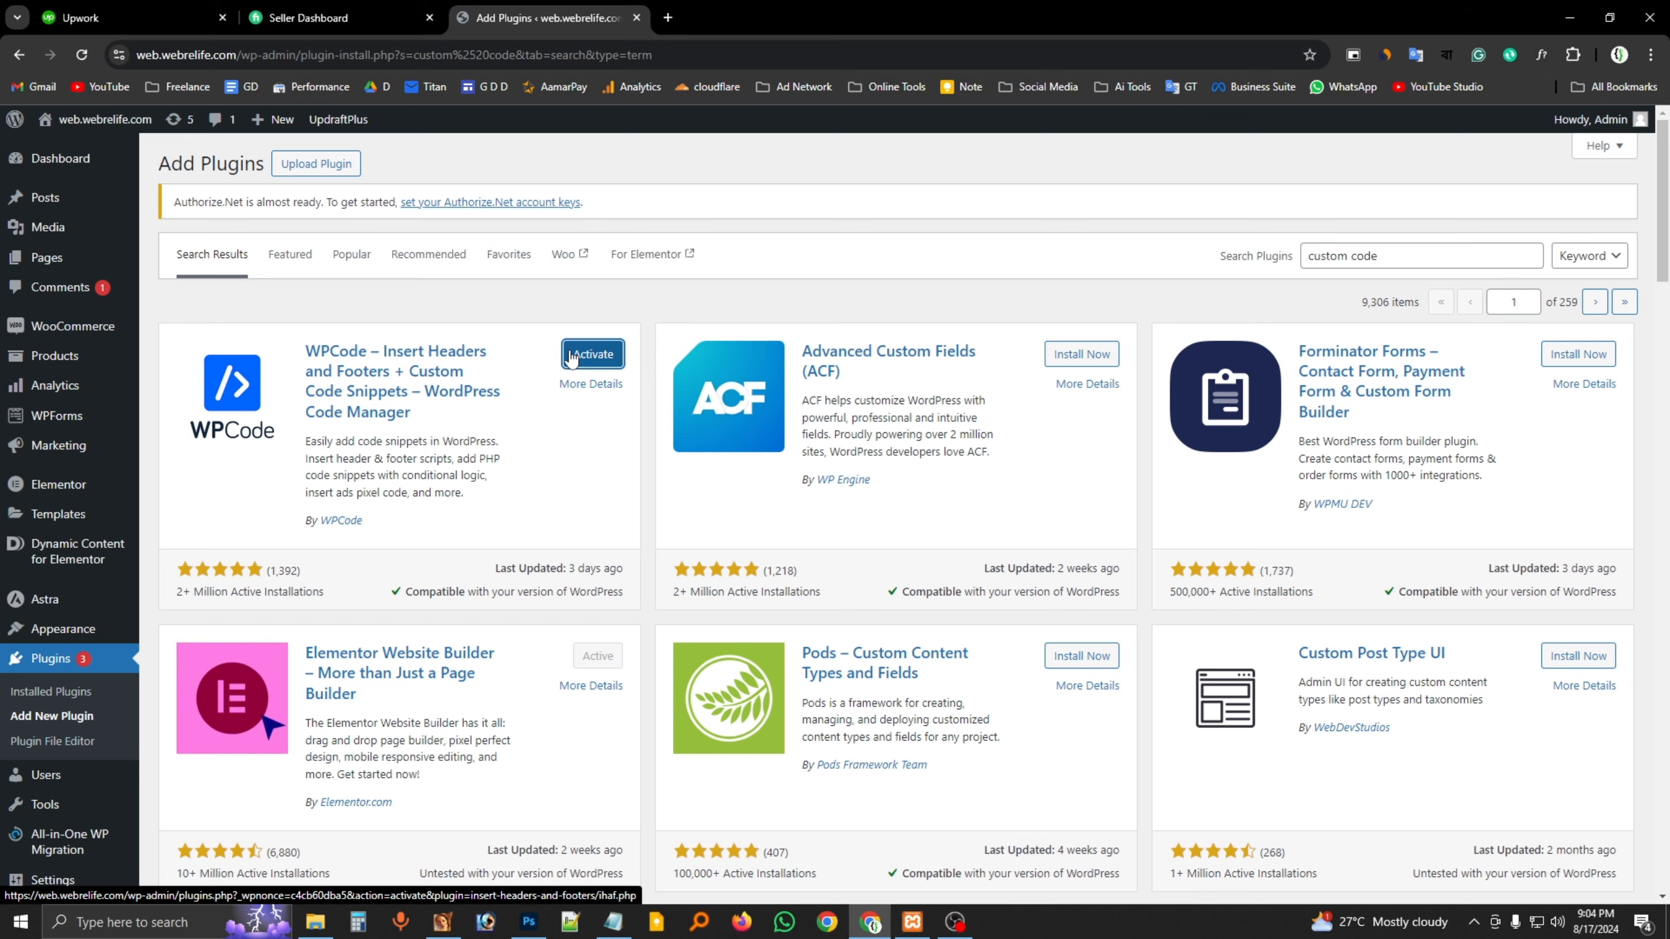
{"action": "left_click", "coordinate": [571, 360]}
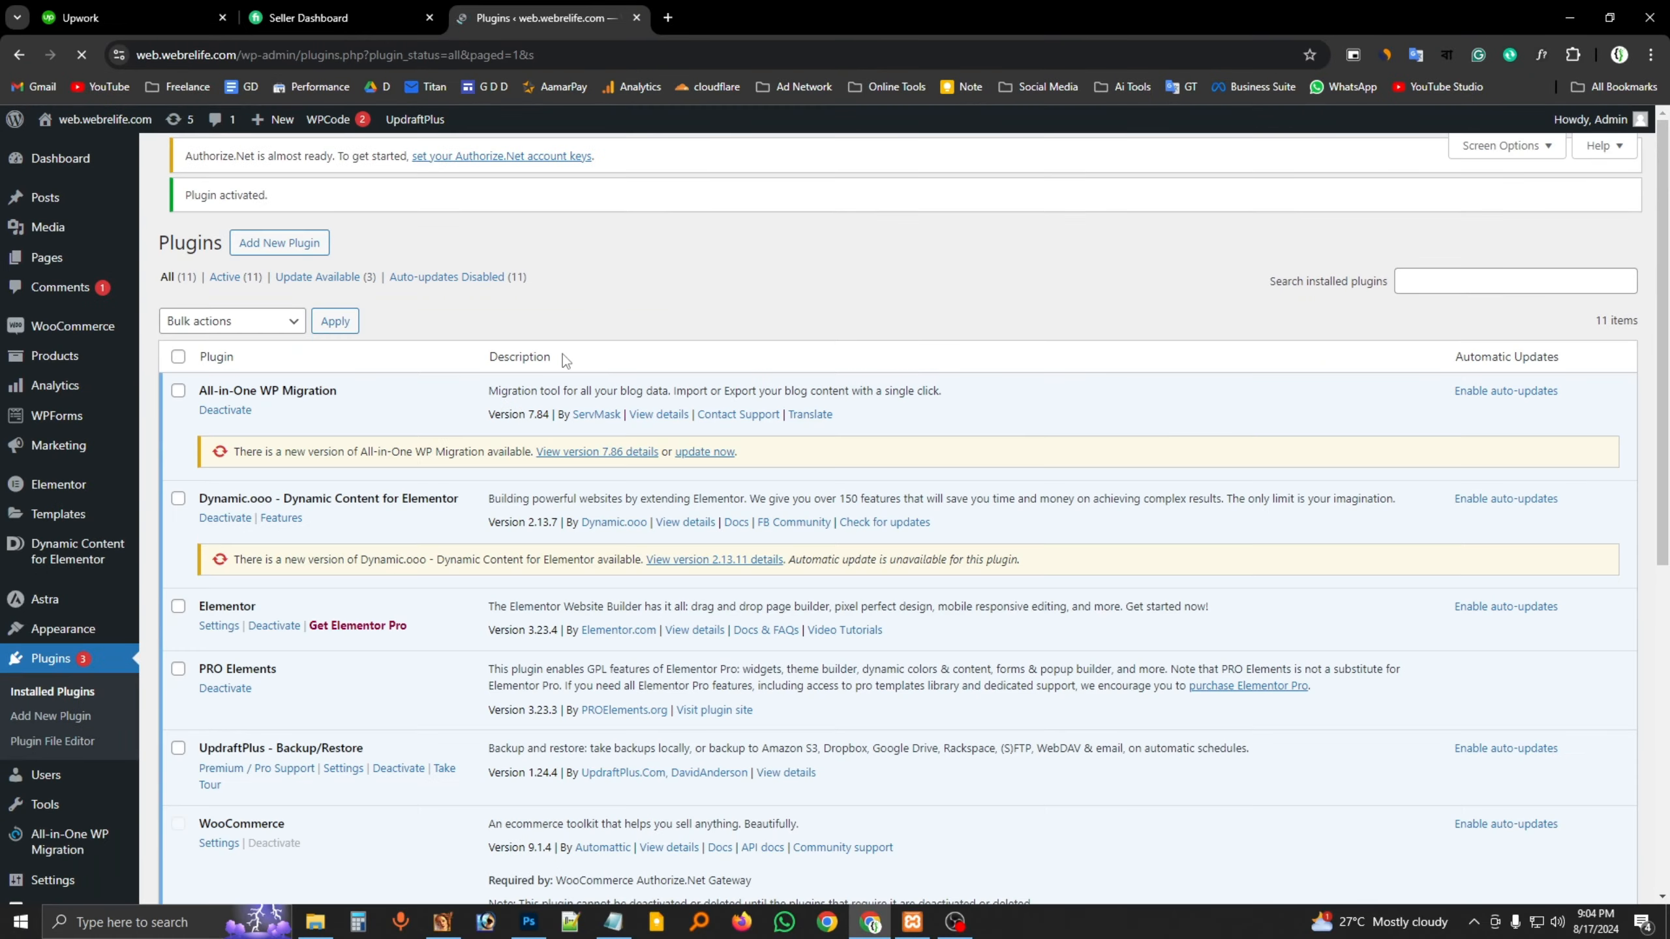
Start a new custom code snippet in the WPCode plugin
{"action": "scroll", "coordinate": [363, 358], "scroll_direction": "down", "scroll_amount": 10}
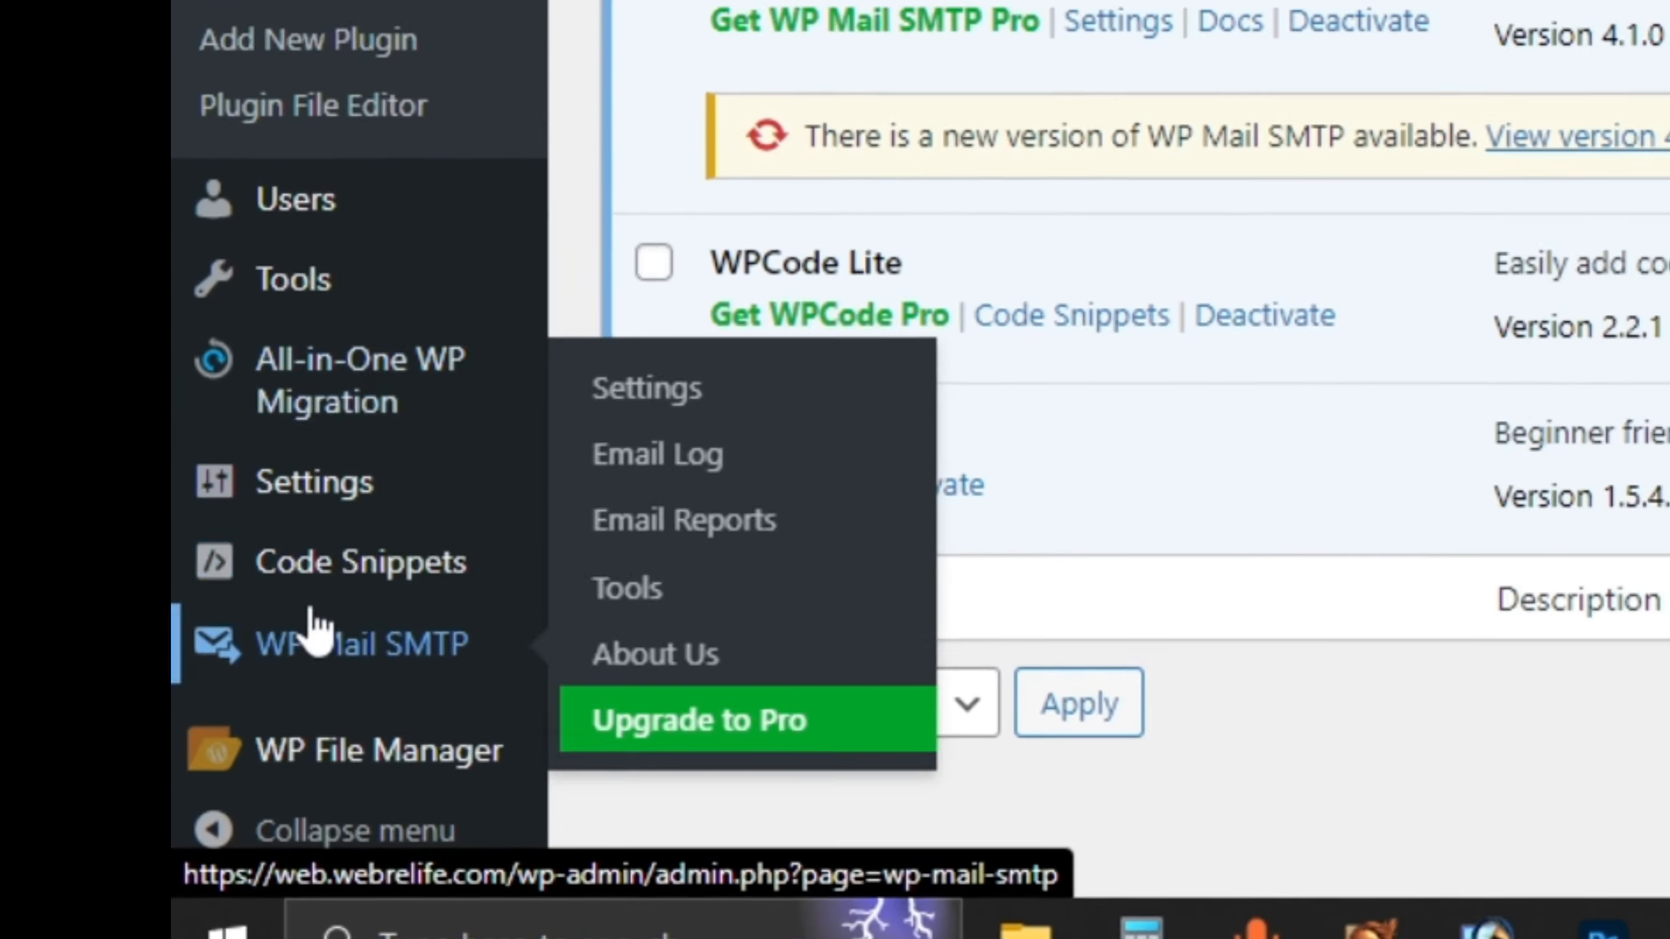
{"action": "mouse_move", "coordinate": [155, 713]}
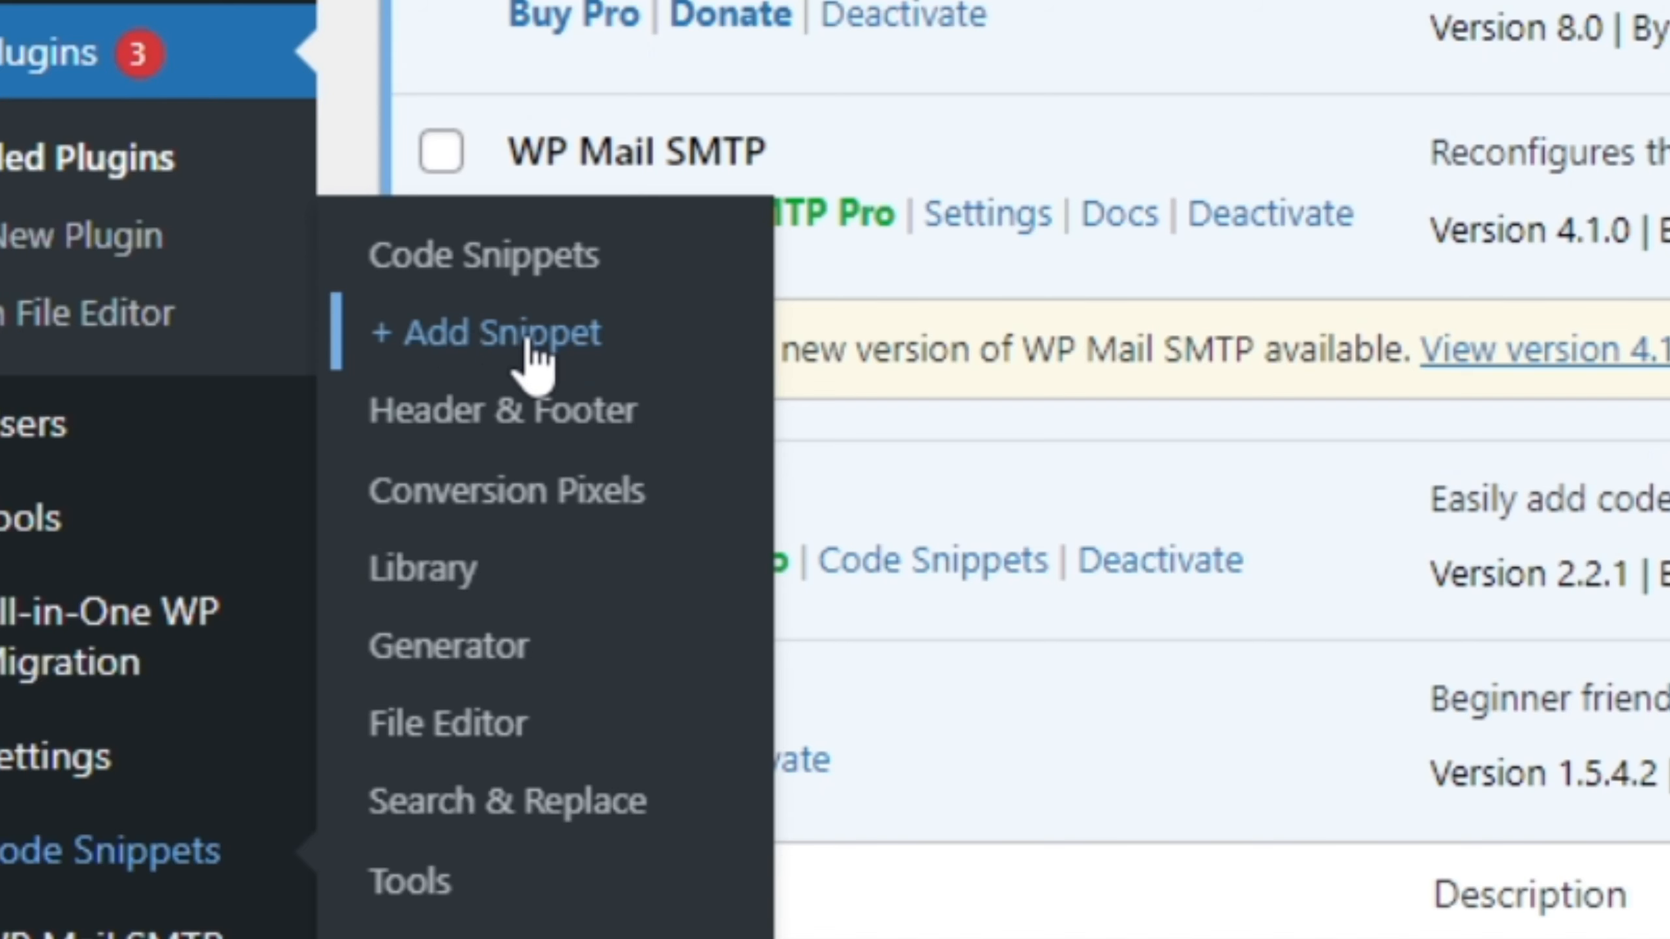
{"action": "left_click", "coordinate": [531, 345]}
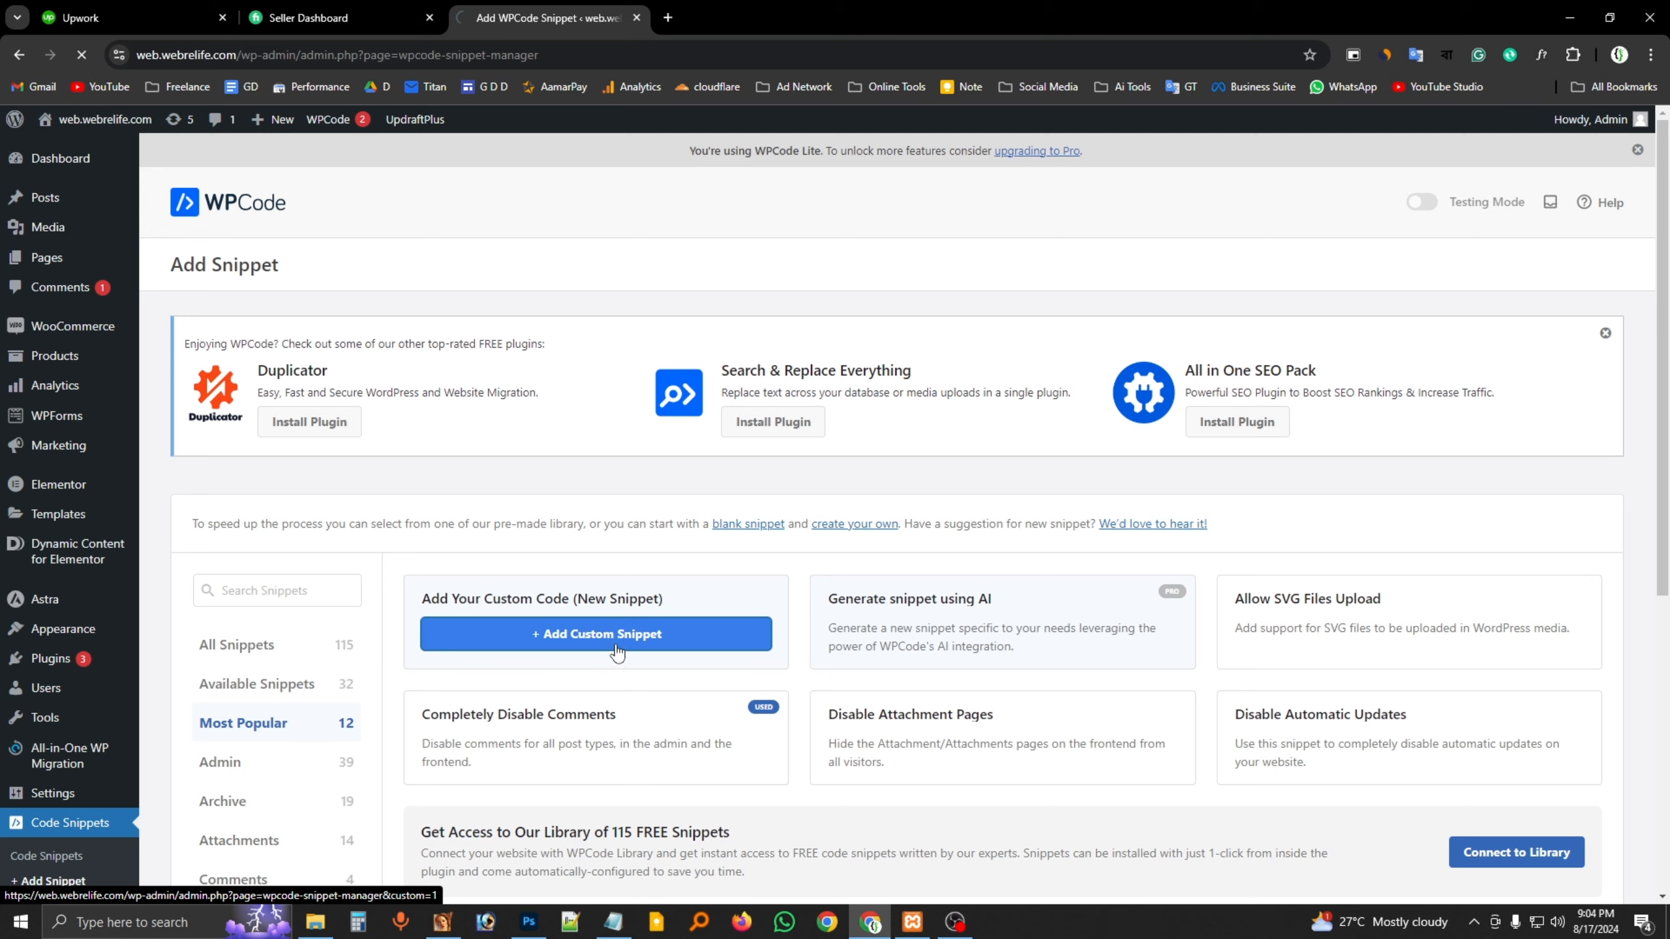
{"action": "left_click", "coordinate": [664, 637]}
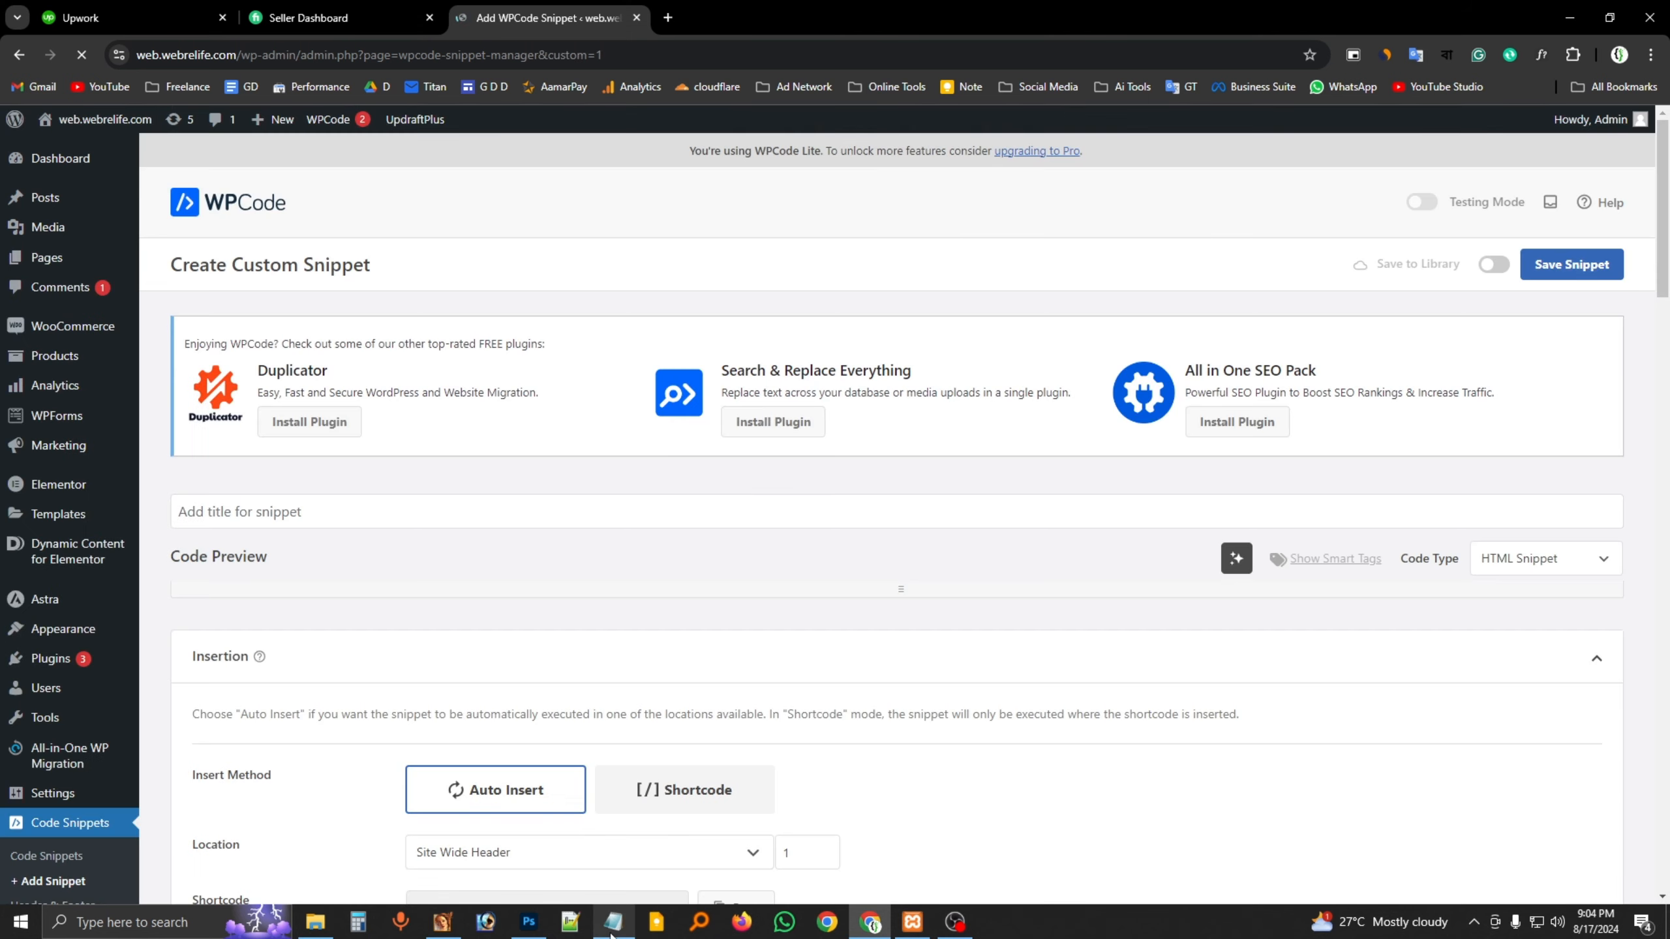
Copy the whole redirect code from the Notepad file "Link Redirect Wordpress Code.txt" into the snippet's Code Preview
{"action": "left_click", "coordinate": [611, 933]}
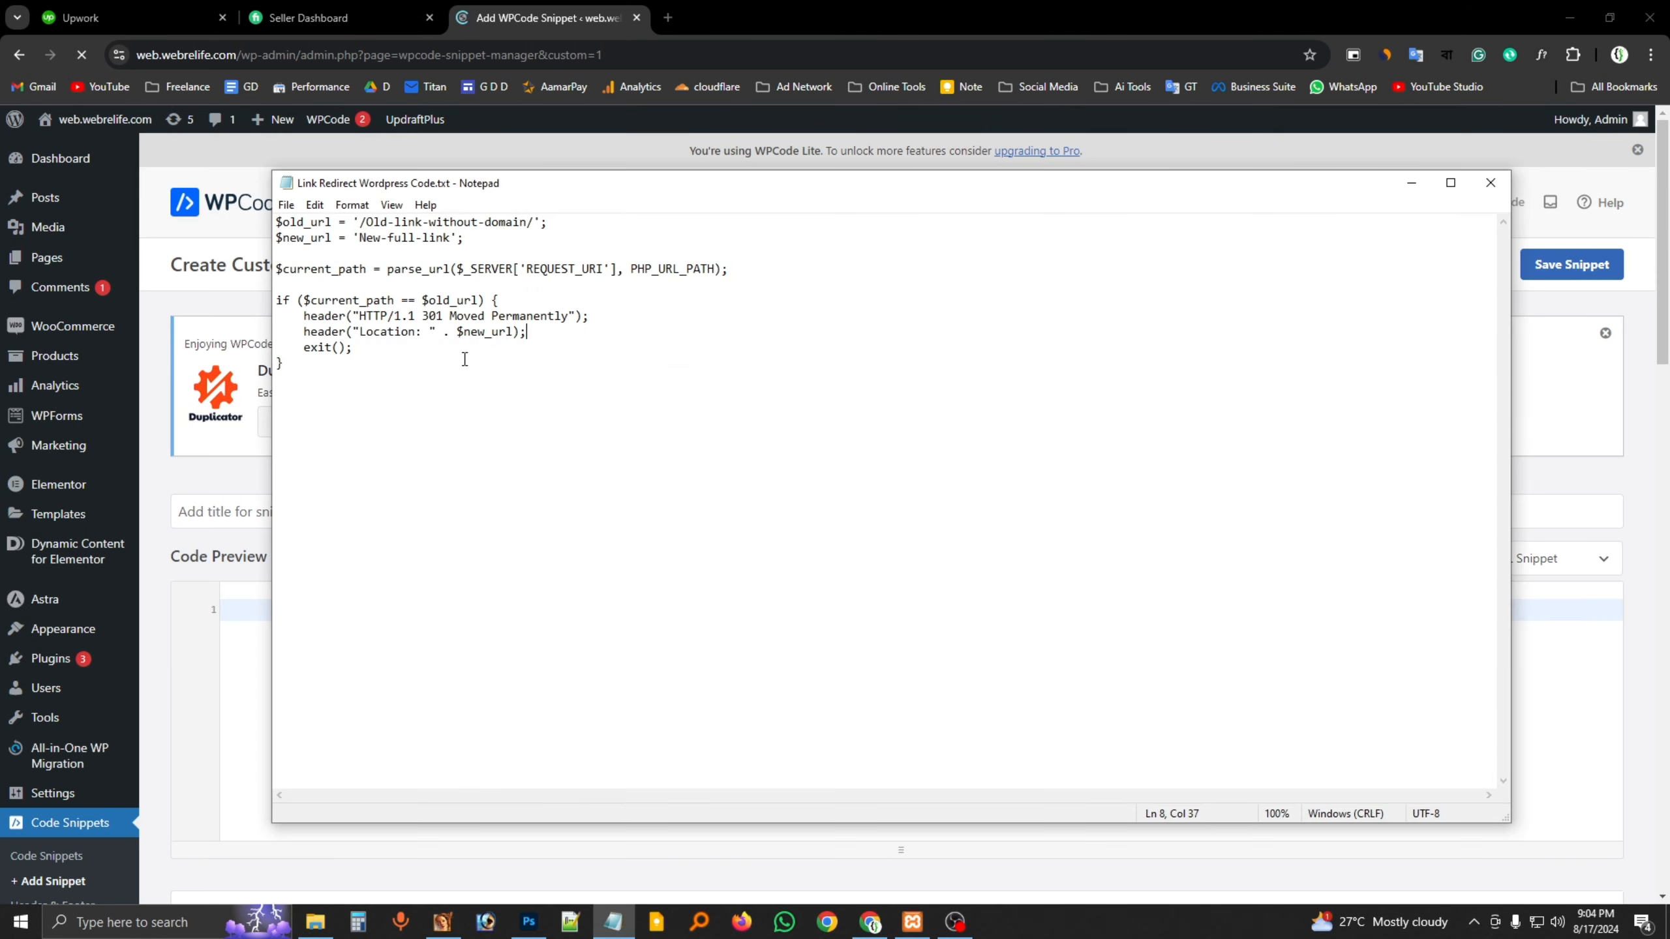
{"action": "left_click_drag", "start_coordinate": [327, 367], "coordinate": [276, 222]}
{"action": "right_click", "coordinate": [323, 225]}
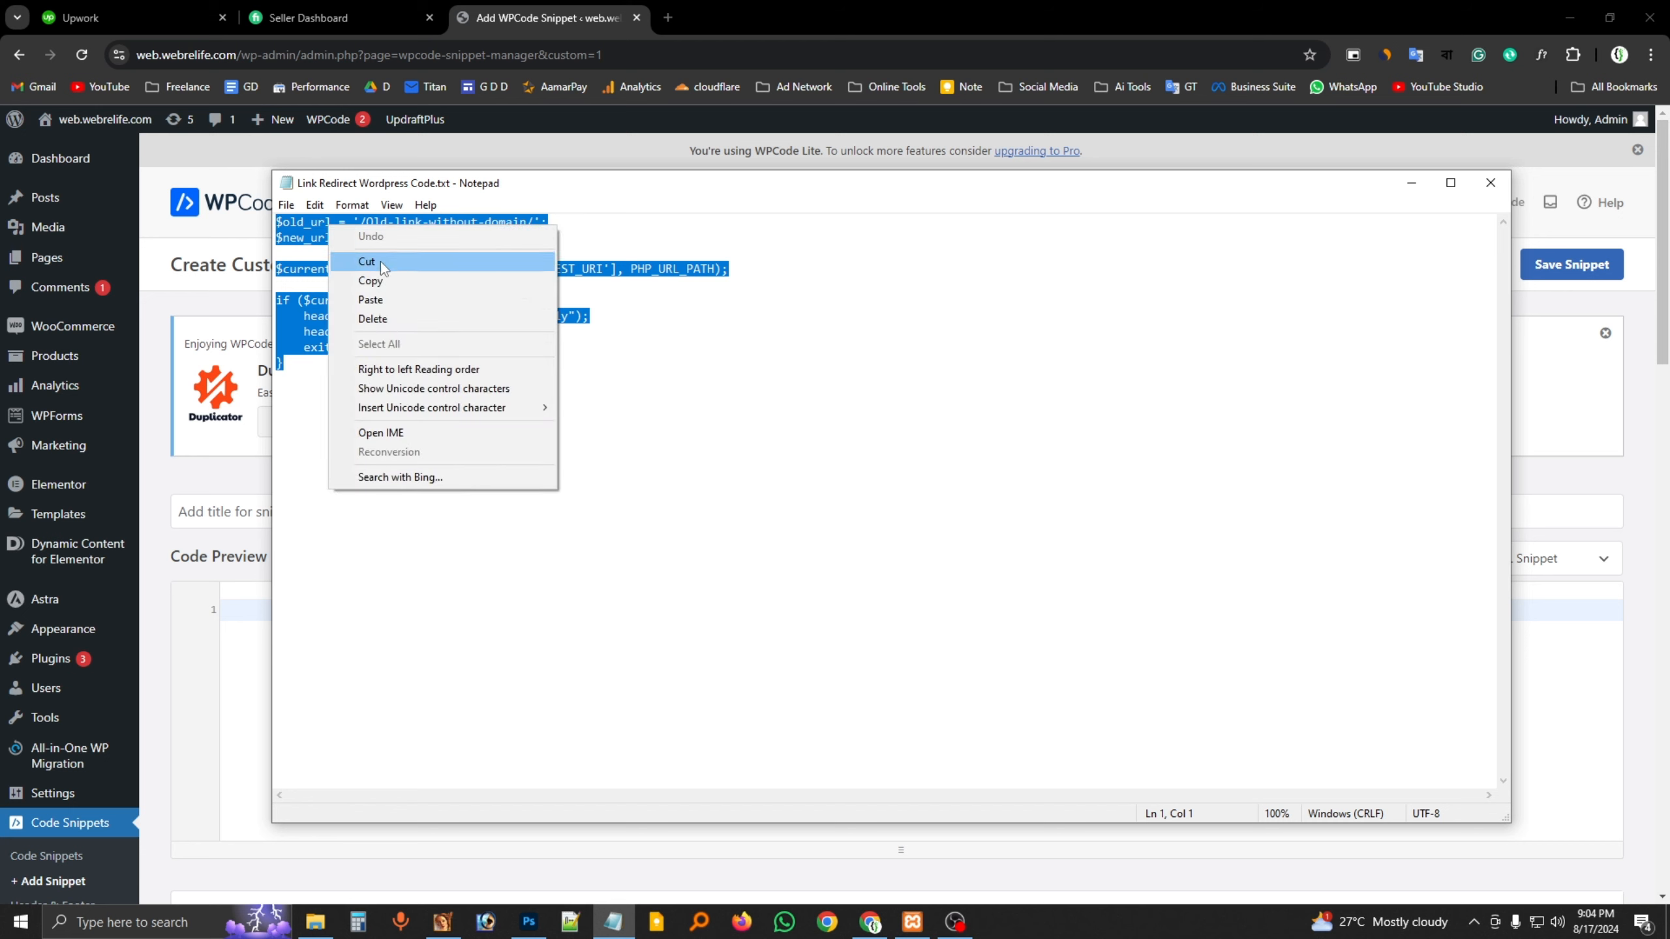
{"action": "left_click", "coordinate": [385, 282]}
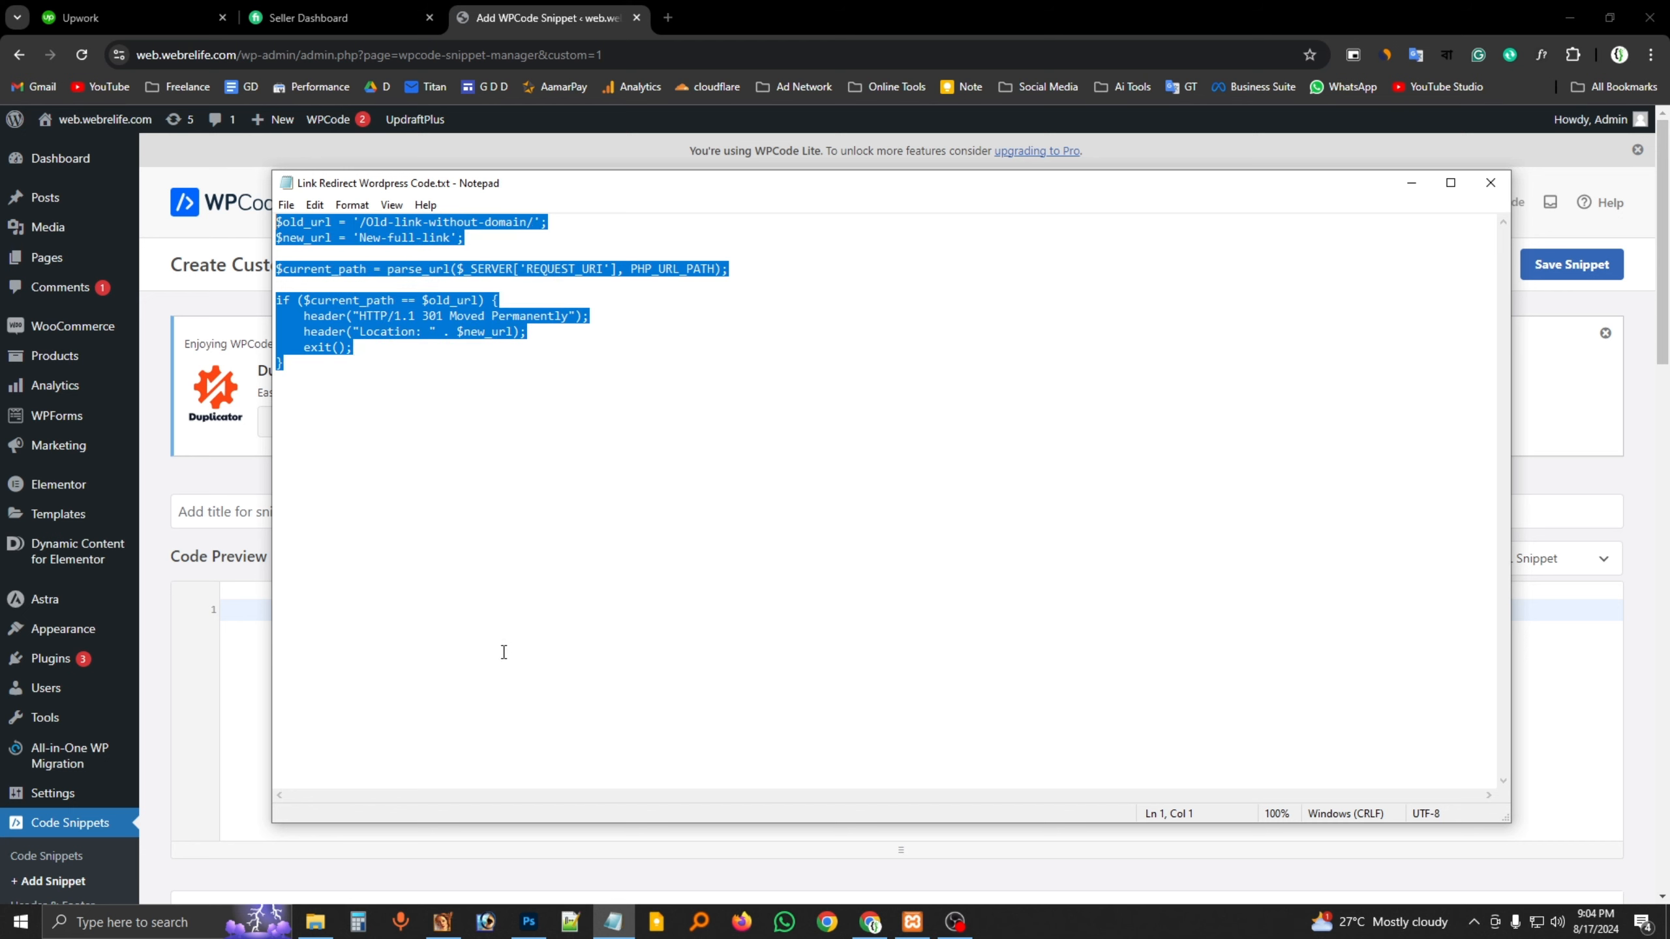
{"action": "left_click", "coordinate": [237, 612]}
{"action": "right_click", "coordinate": [239, 611]}
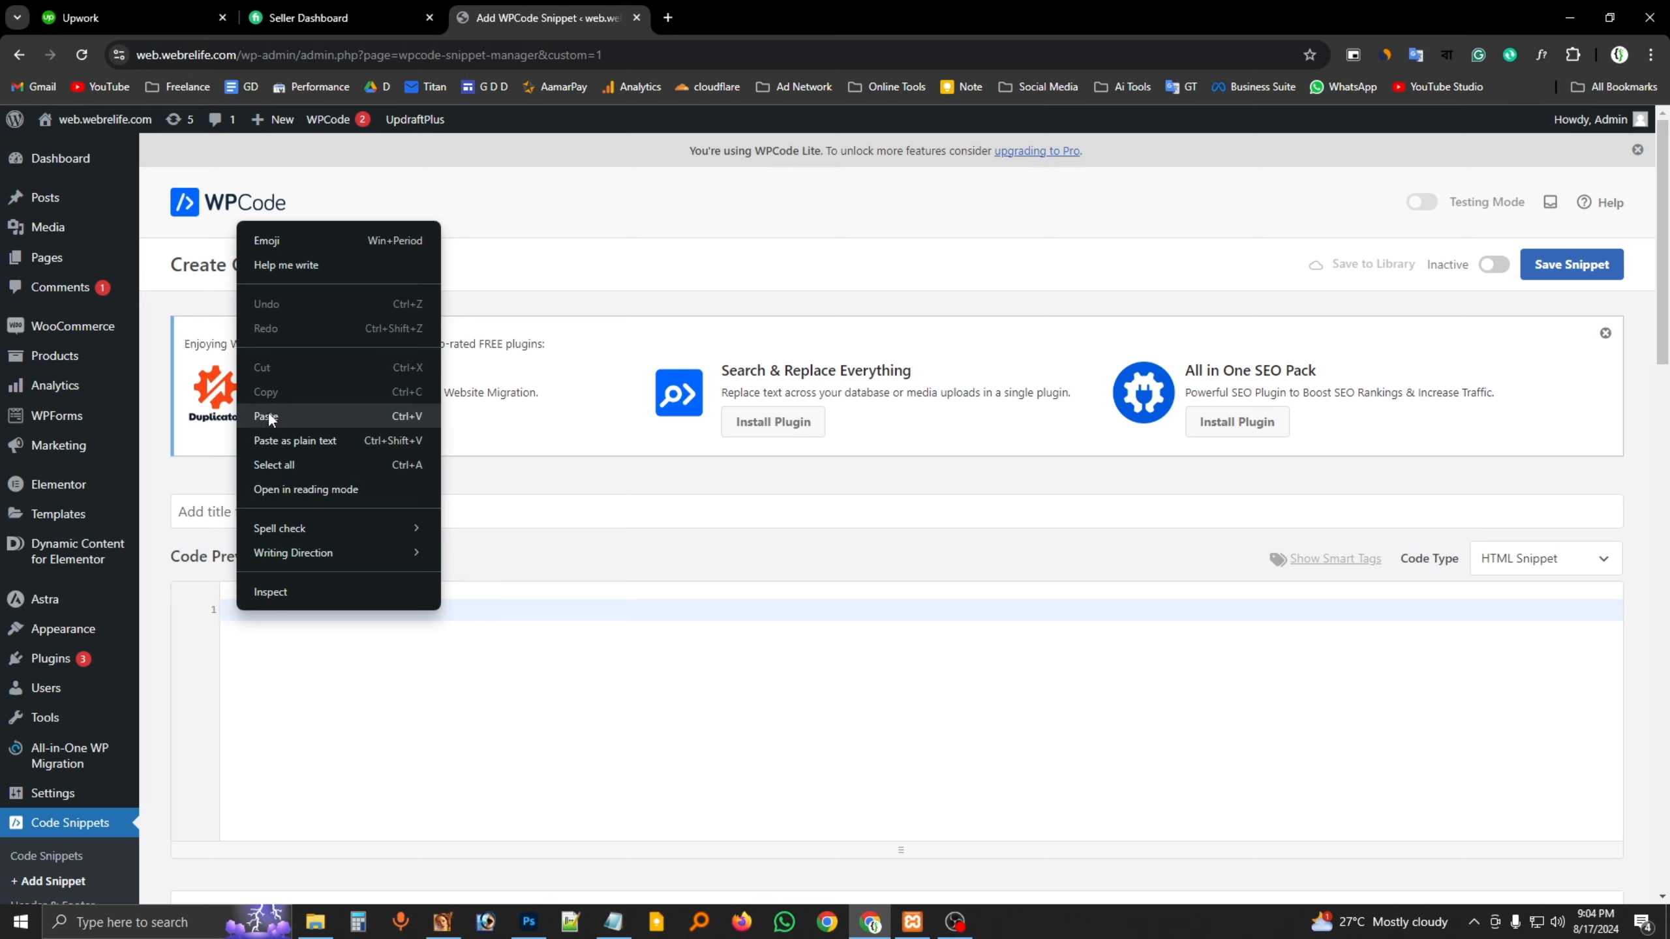
{"action": "left_click", "coordinate": [269, 415]}
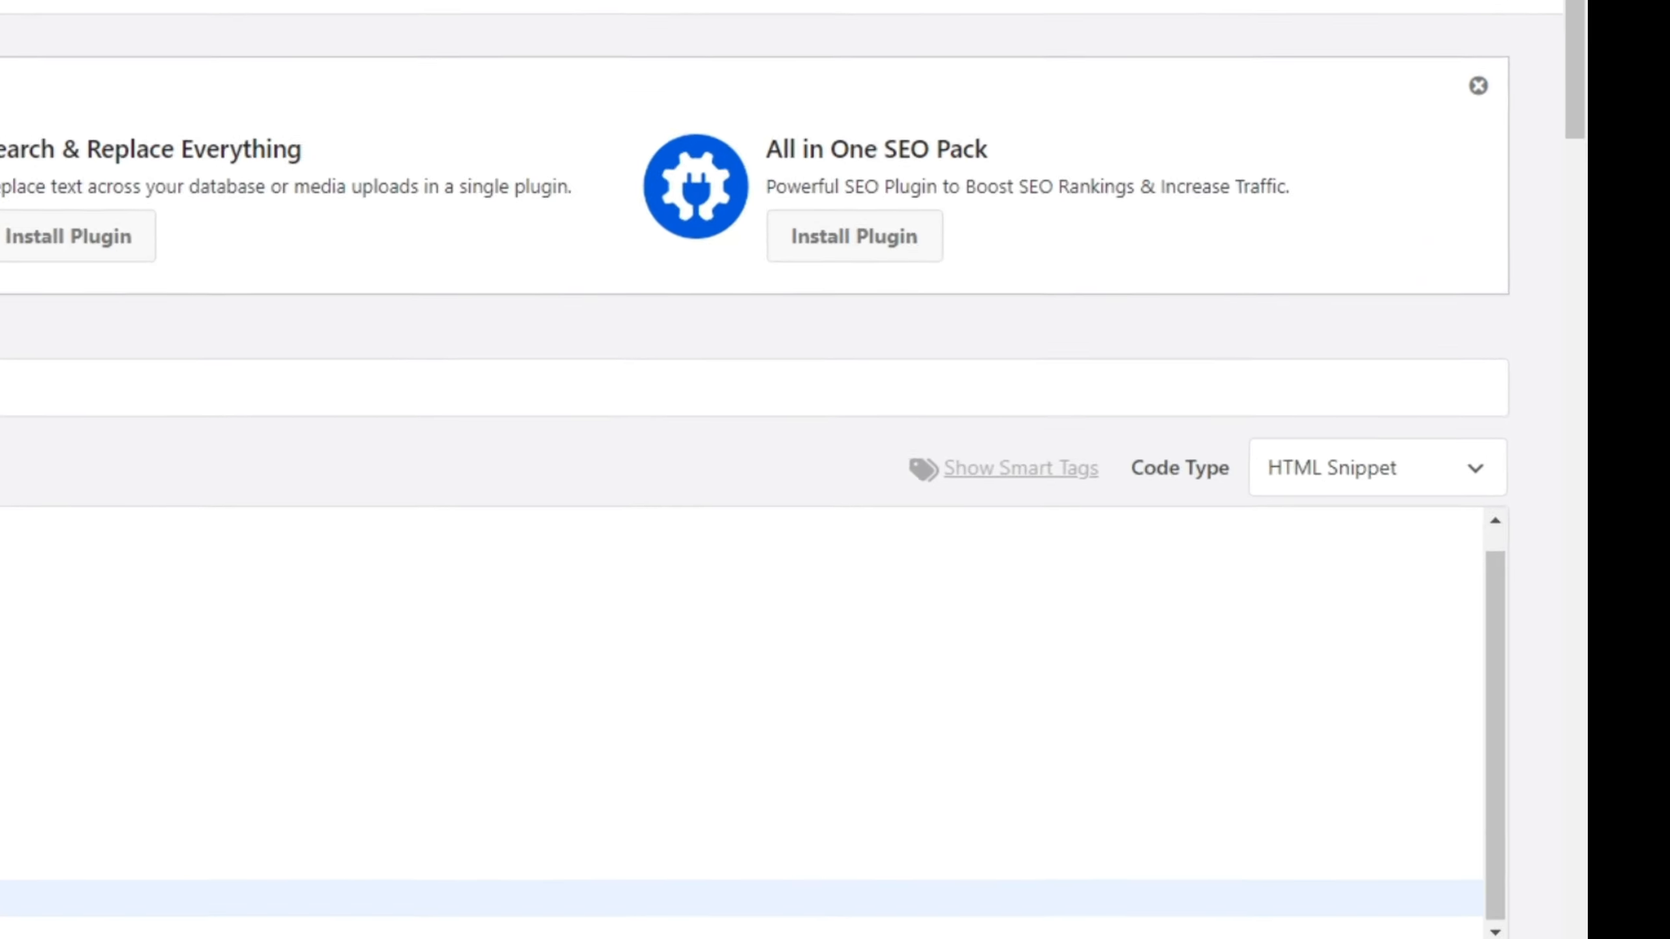
Set the snippet's code type to PHP Snippet and switch the snippet to active
{"action": "left_click", "coordinate": [1530, 553]}
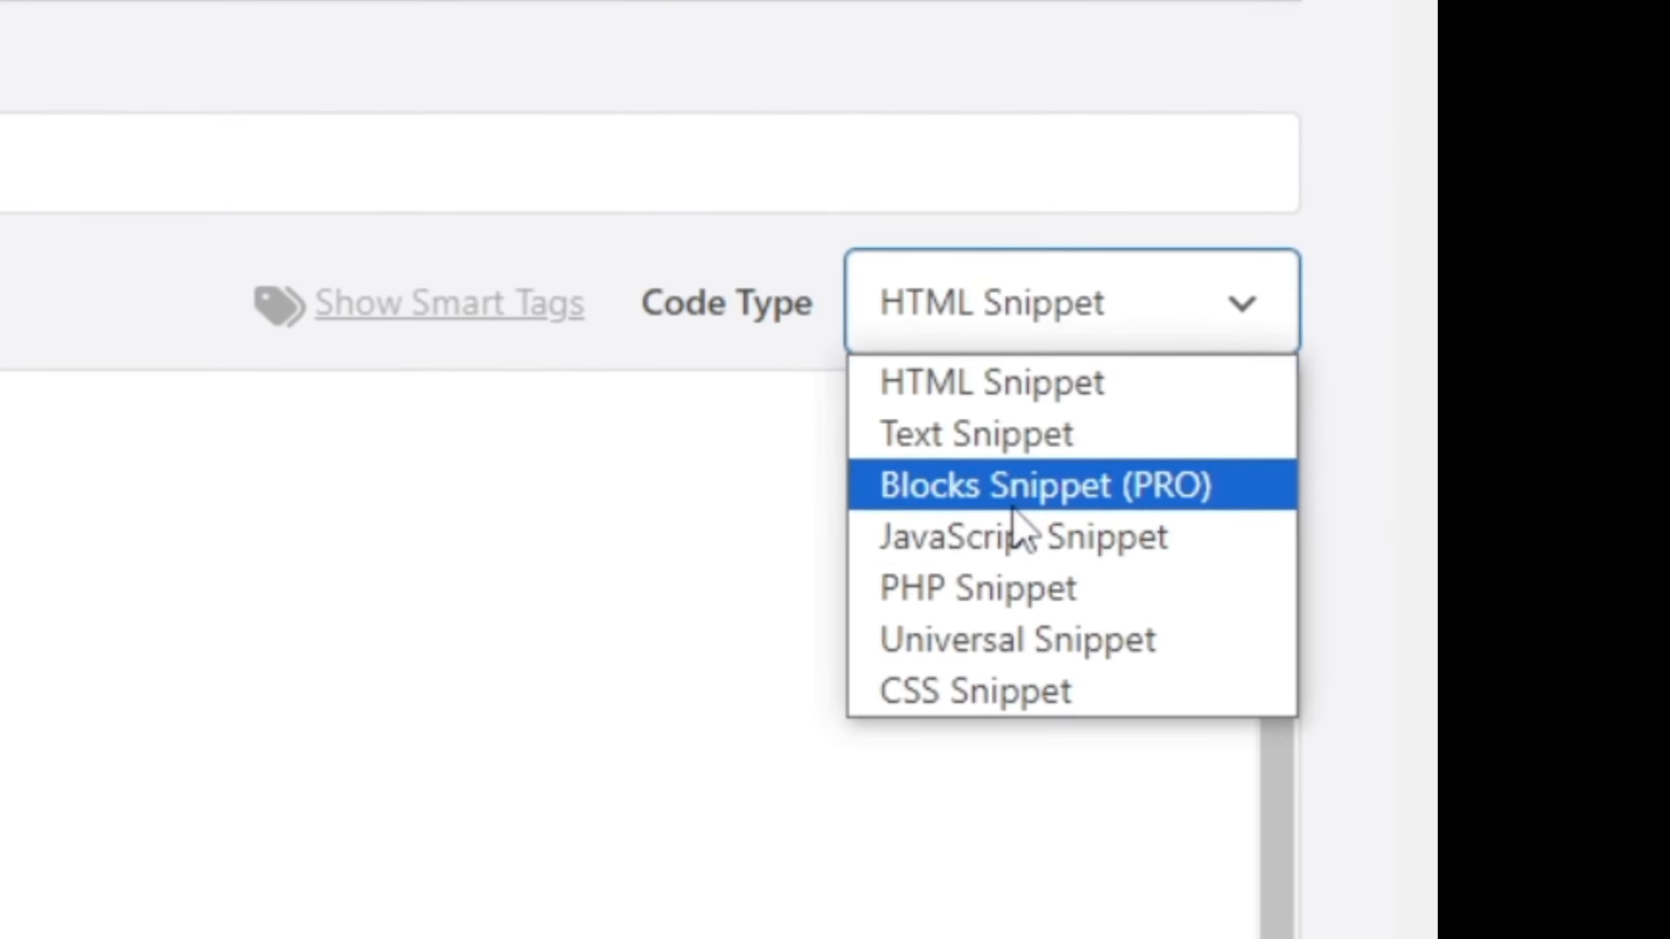
{"action": "left_click", "coordinate": [1180, 610]}
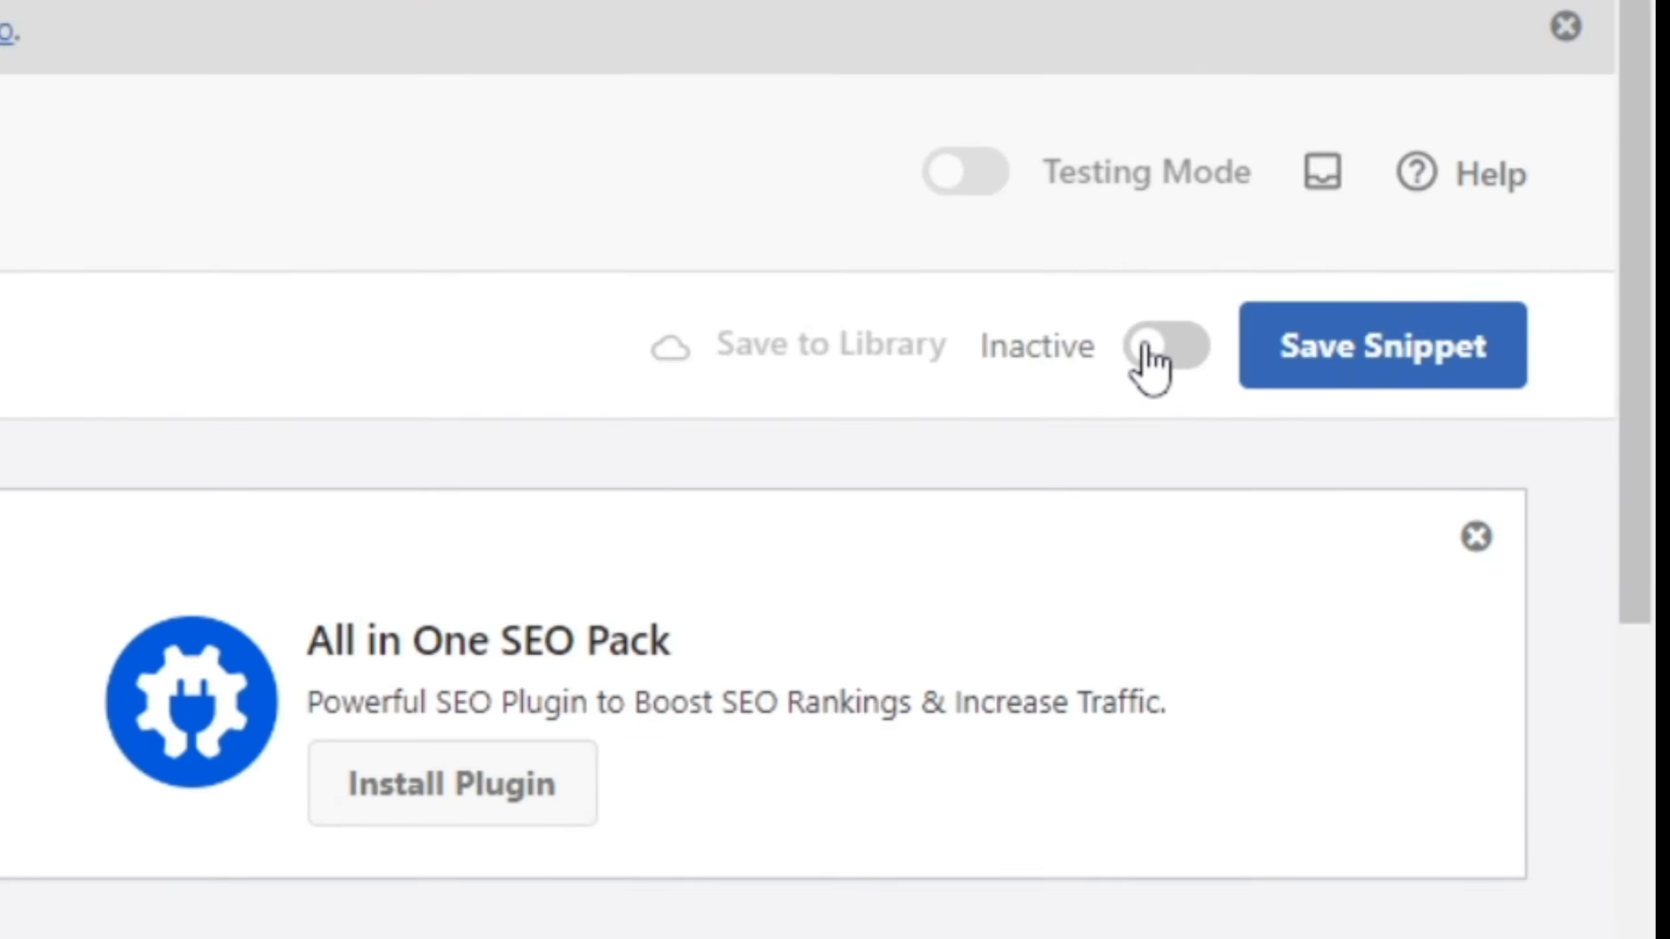
{"action": "left_click", "coordinate": [1146, 349]}
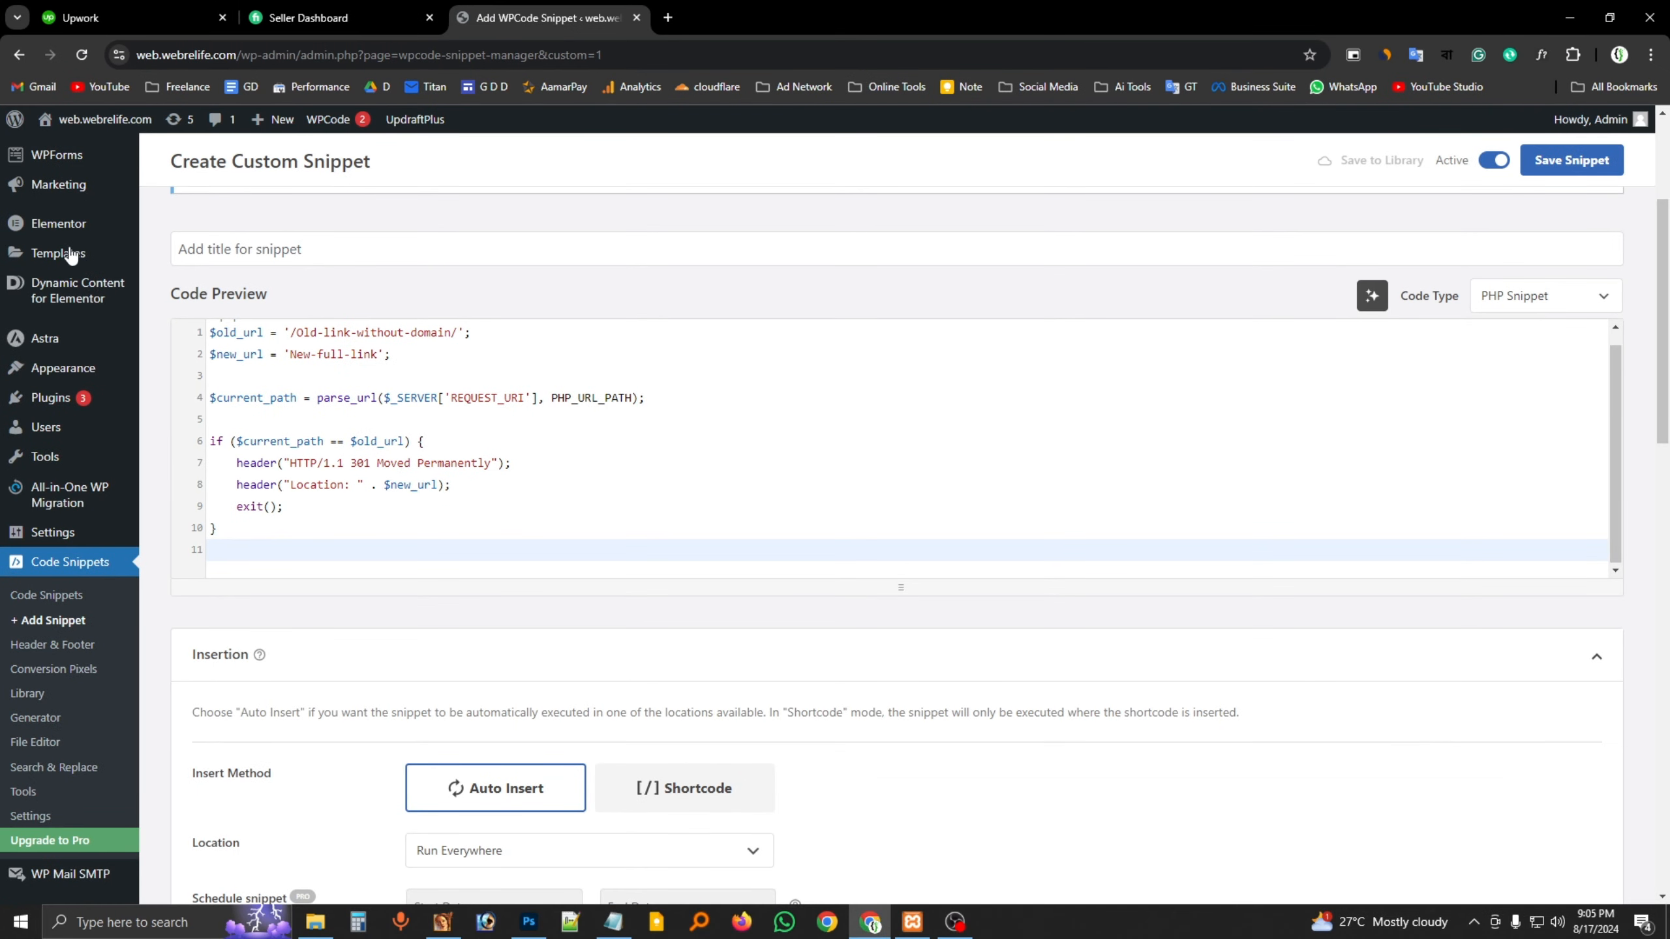
Open the list of all posts in a new browser tab
{"action": "scroll", "coordinate": [40, 253], "scroll_direction": "up", "scroll_amount": 4}
{"action": "mouse_move", "coordinate": [56, 203]}
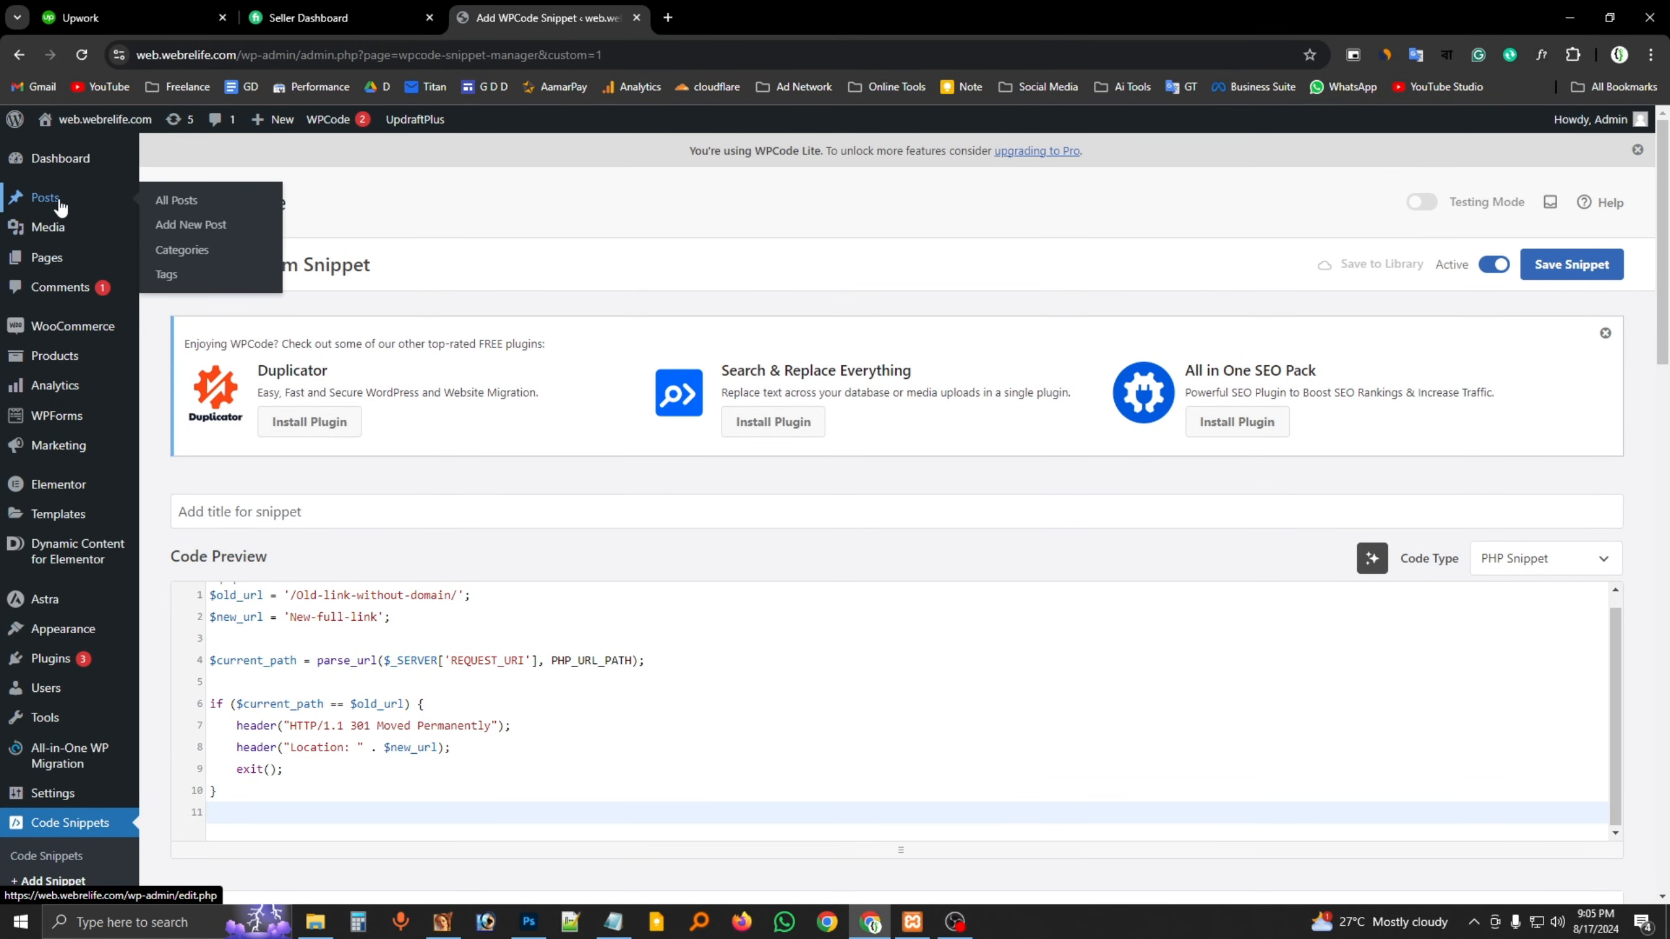
{"action": "right_click", "coordinate": [158, 204]}
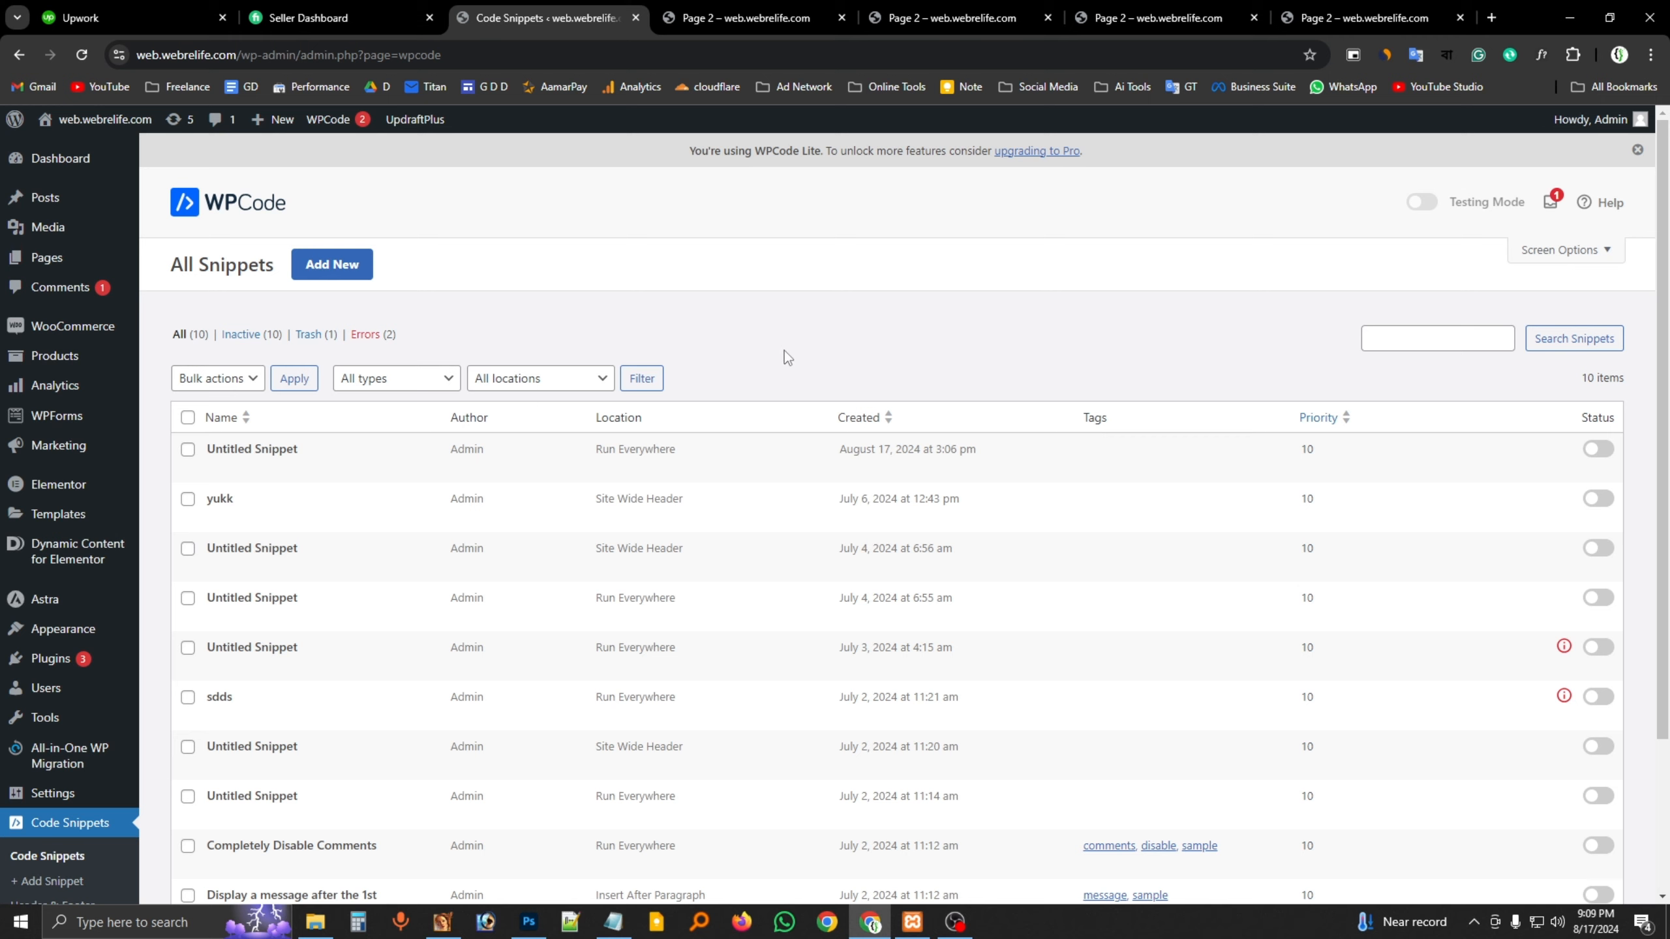
{"action": "mouse_move", "coordinate": [66, 206]}
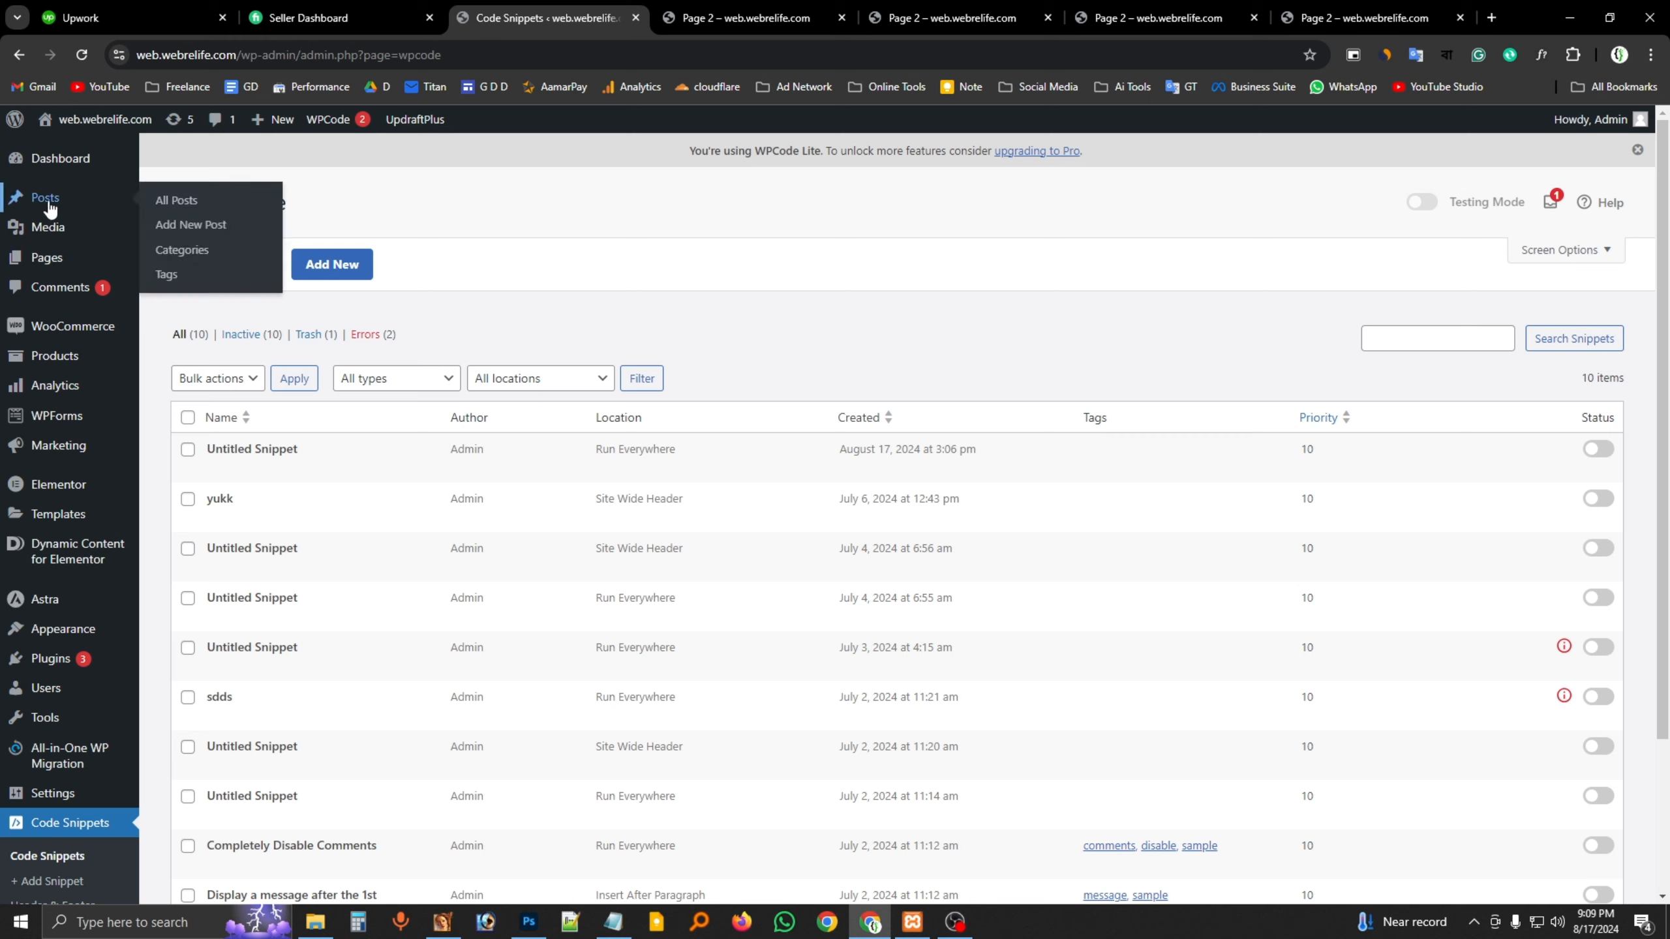
{"action": "right_click", "coordinate": [182, 206]}
{"action": "left_click", "coordinate": [227, 210]}
{"action": "left_click", "coordinate": [683, 17]}
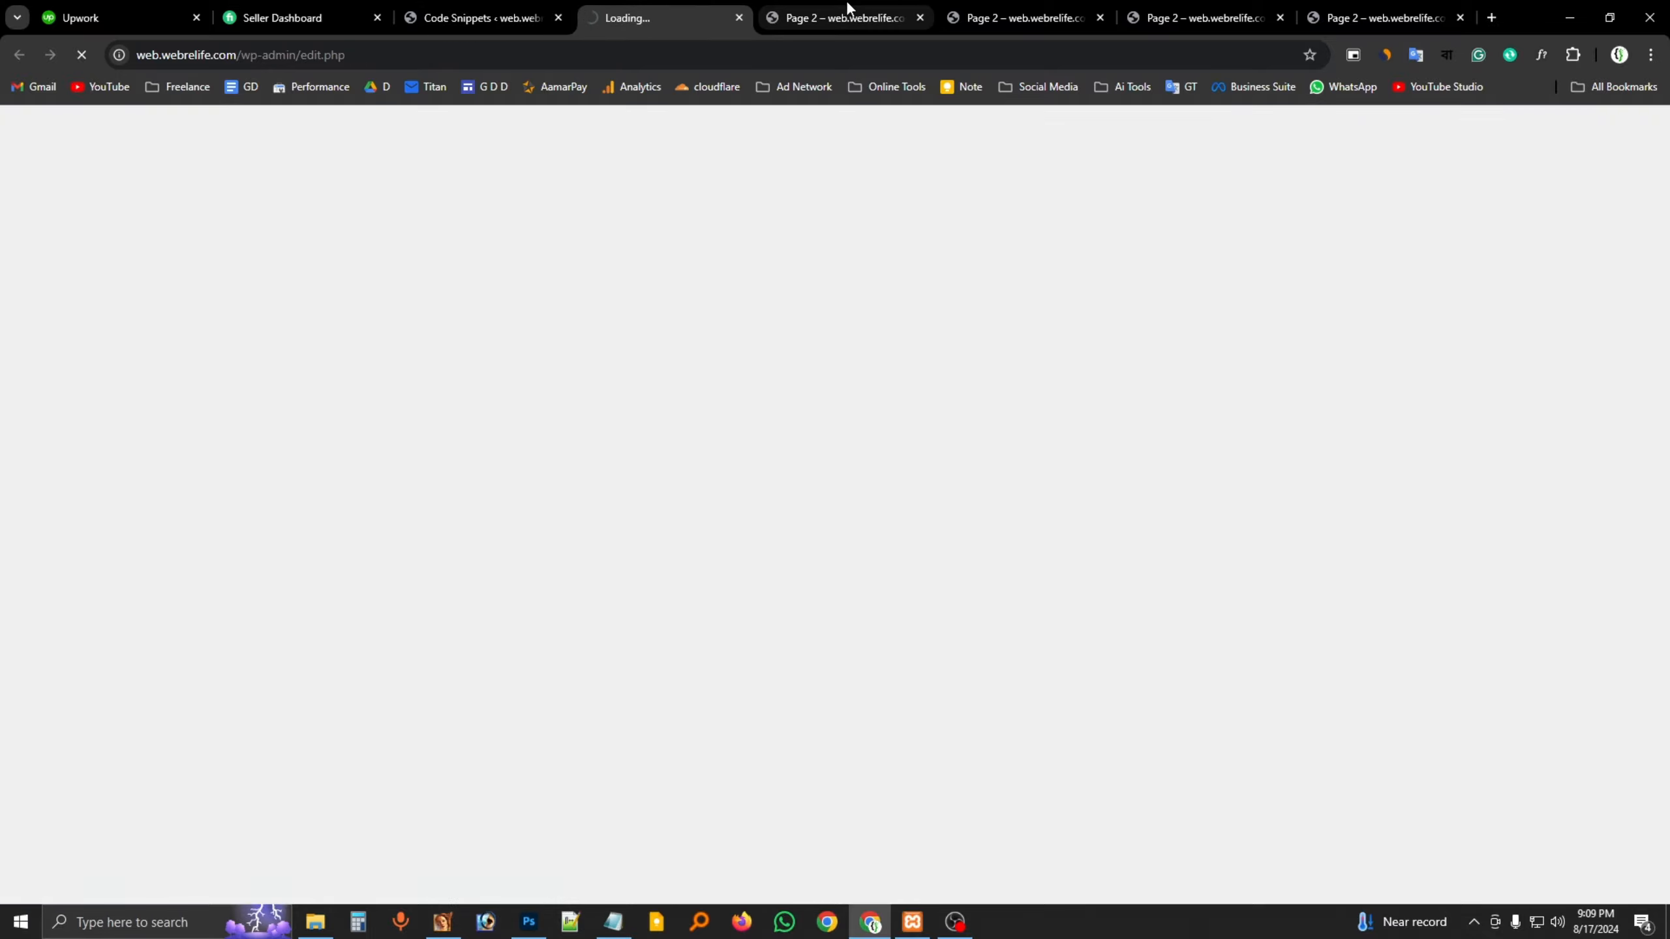
Close all the leftover "Page 2" browser tabs
{"action": "left_click", "coordinate": [847, 5]}
{"action": "left_click", "coordinate": [920, 17]}
{"action": "left_click", "coordinate": [920, 18]}
{"action": "left_click", "coordinate": [920, 17]}
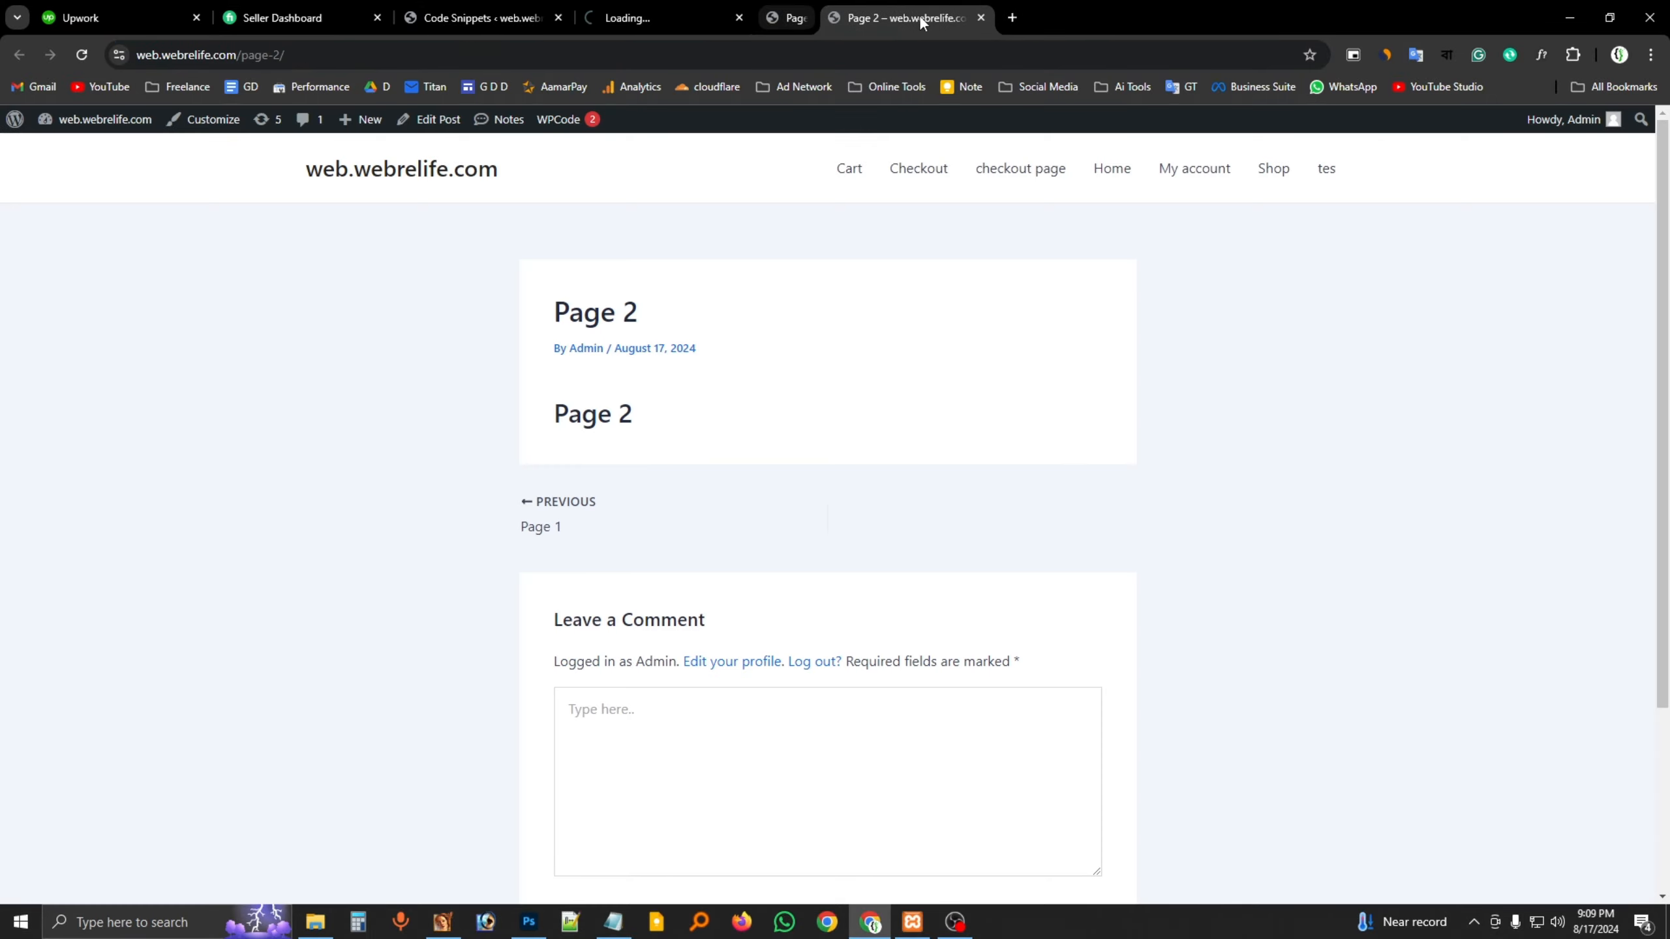
{"action": "left_click", "coordinate": [921, 18]}
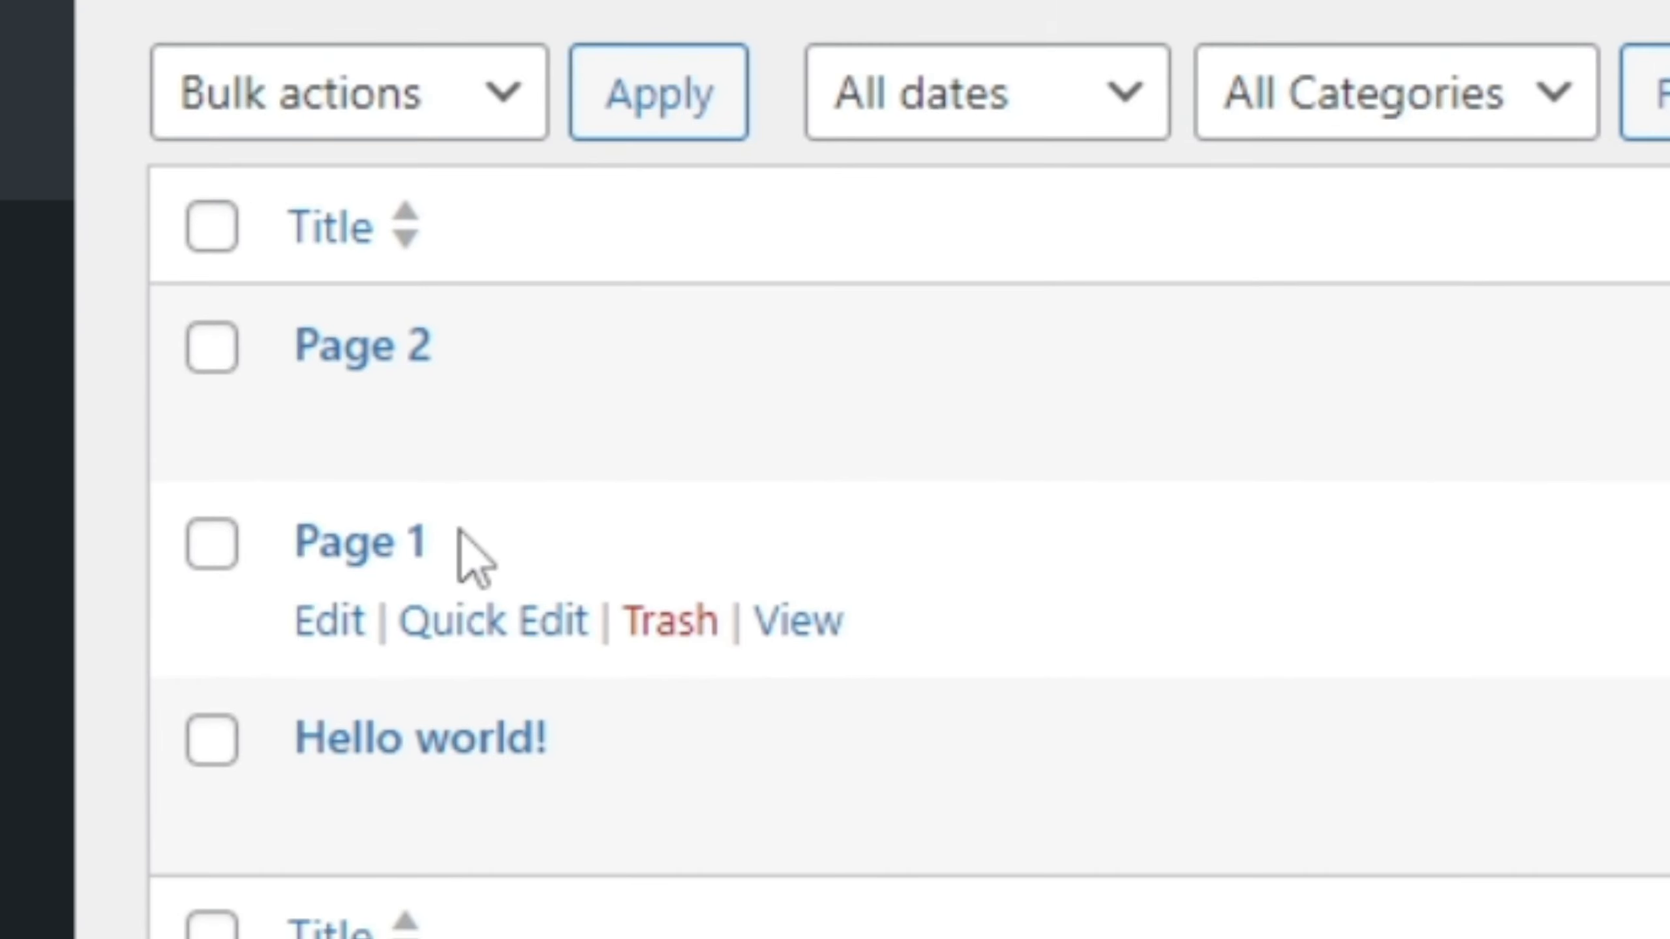
Copy the view link of the Page 1 post and load it in a new incognito window
{"action": "right_click", "coordinate": [804, 621]}
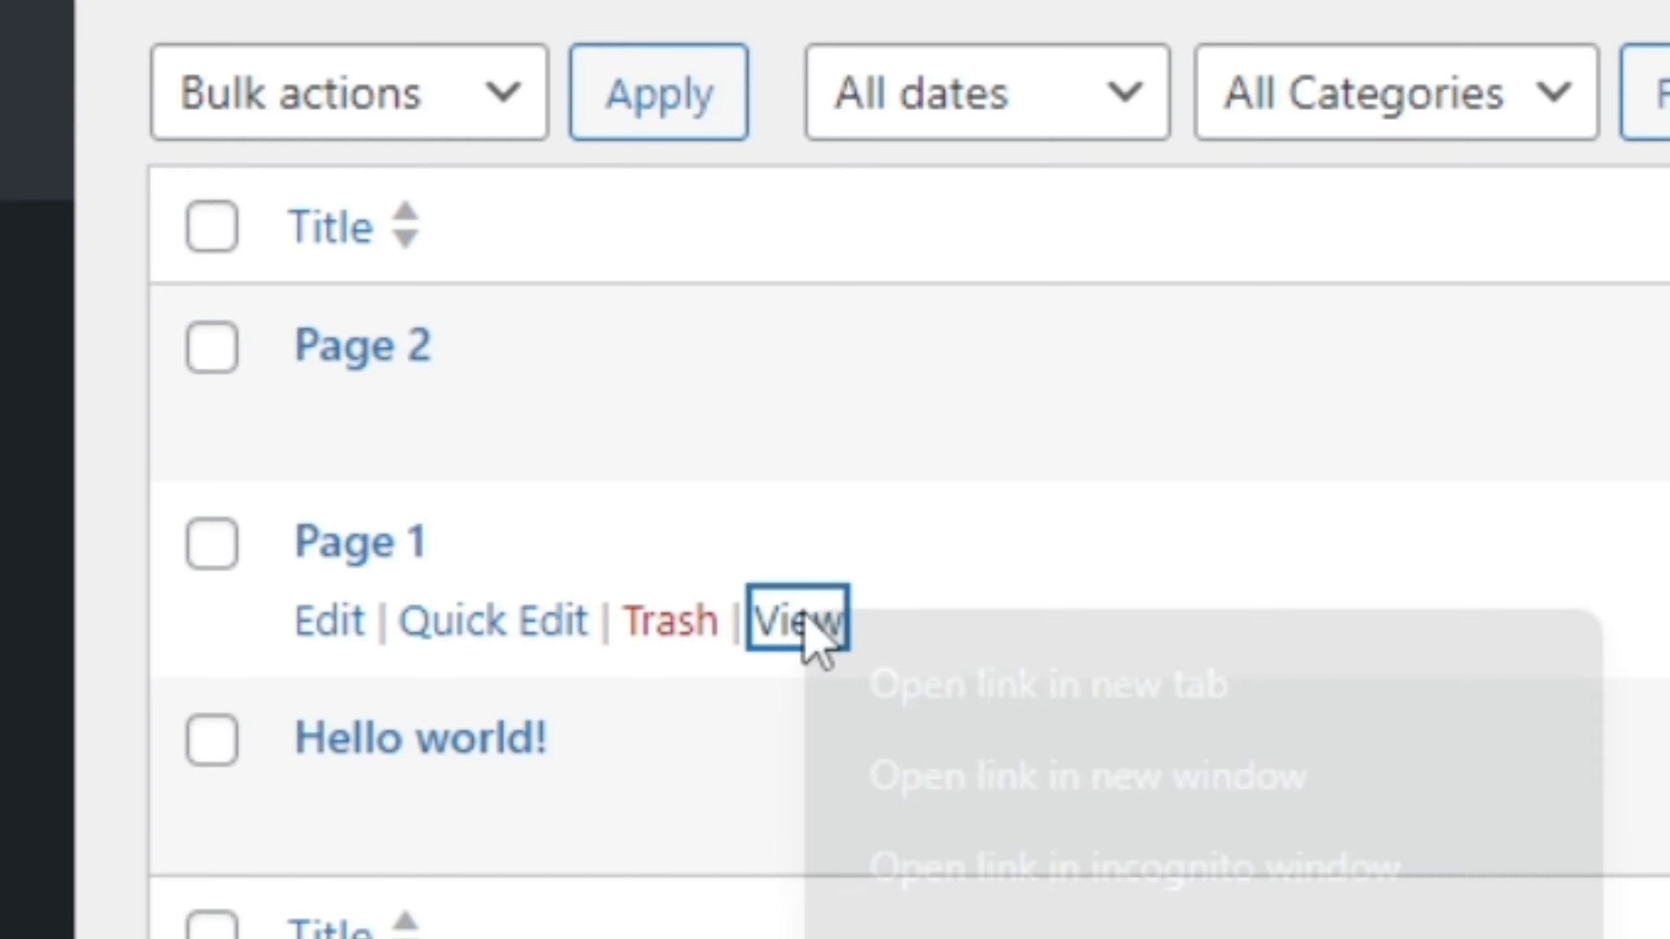
{"action": "left_click", "coordinate": [690, 895]}
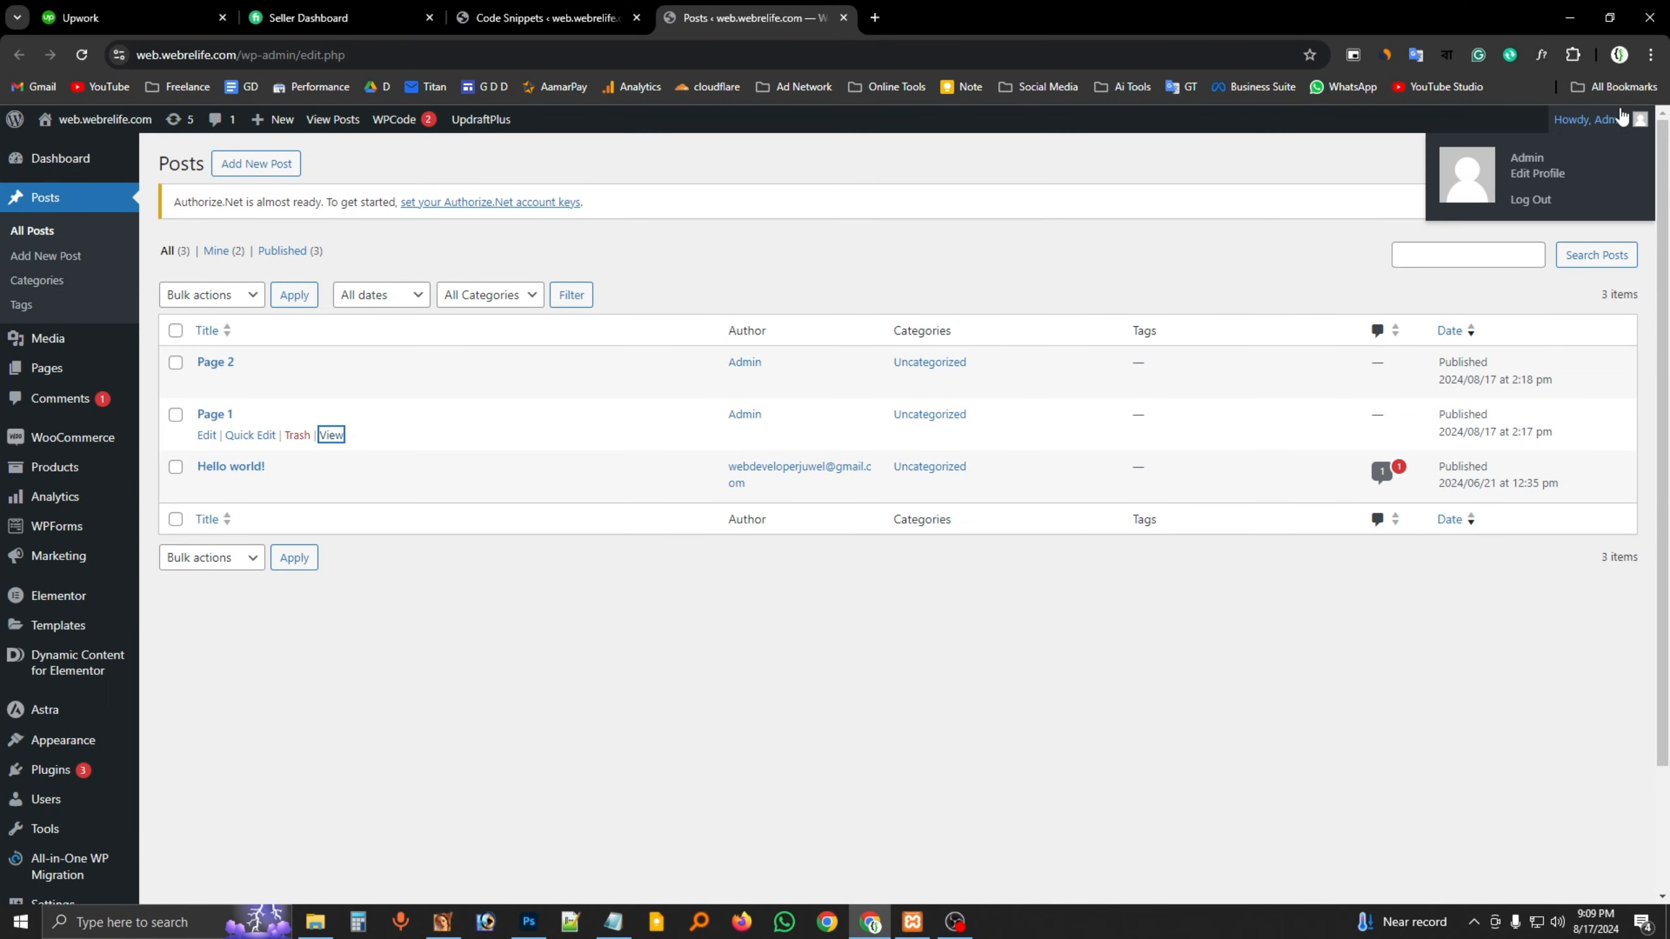
{"action": "left_click", "coordinate": [1651, 55]}
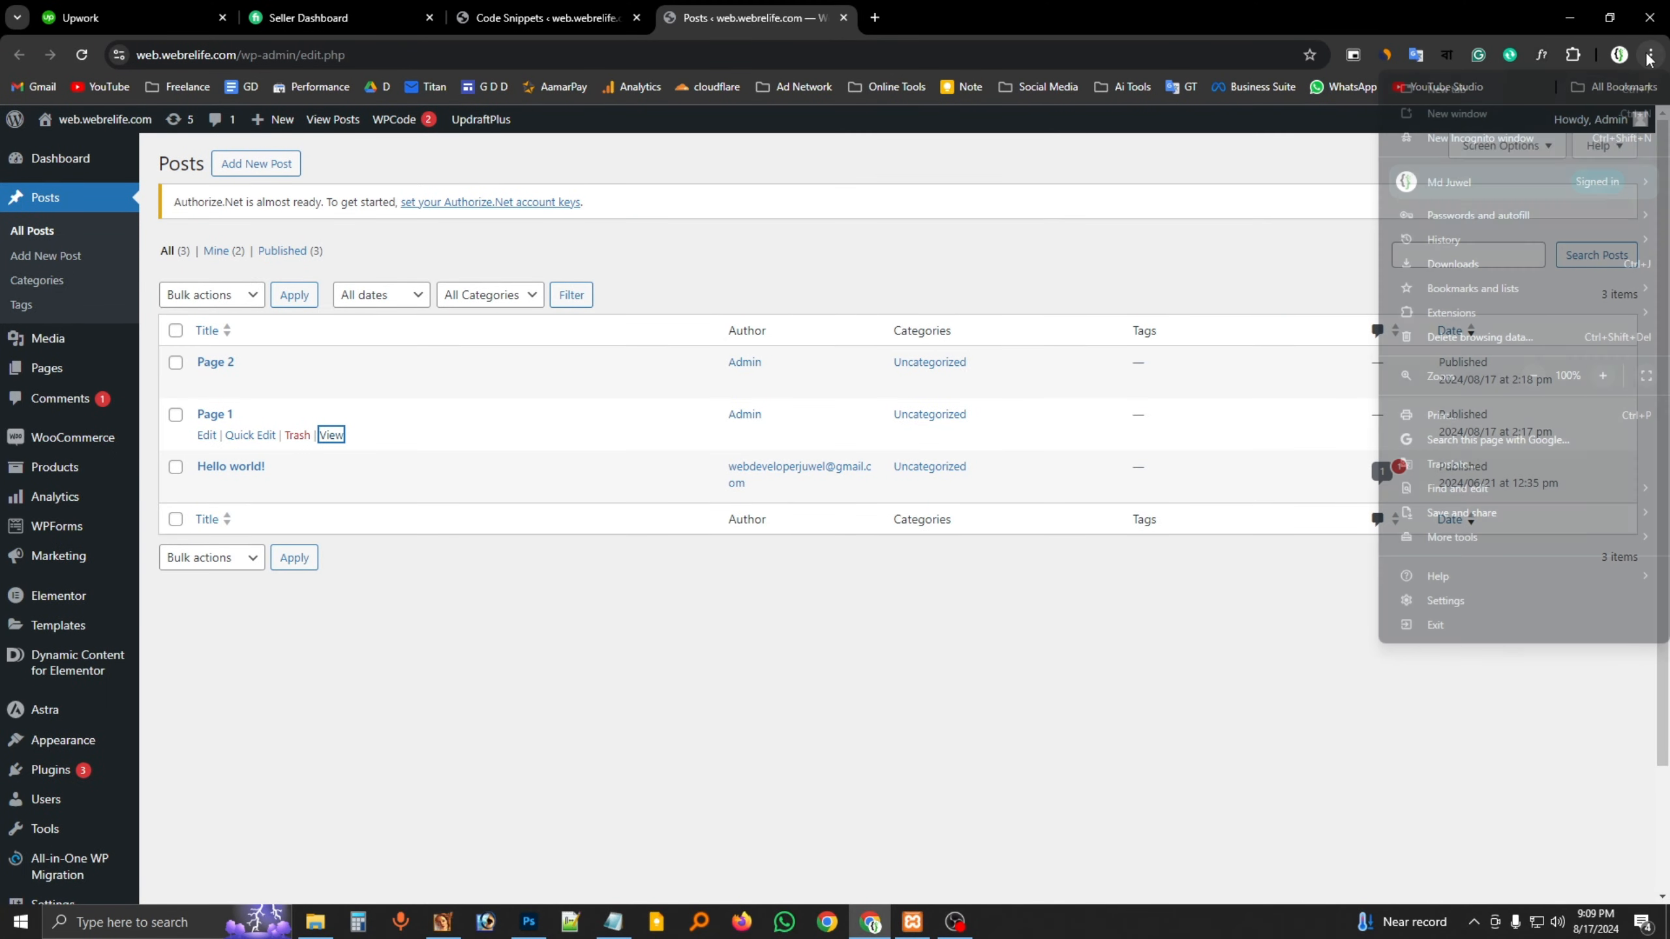
{"action": "left_click", "coordinate": [1455, 141]}
{"action": "right_click", "coordinate": [695, 54]}
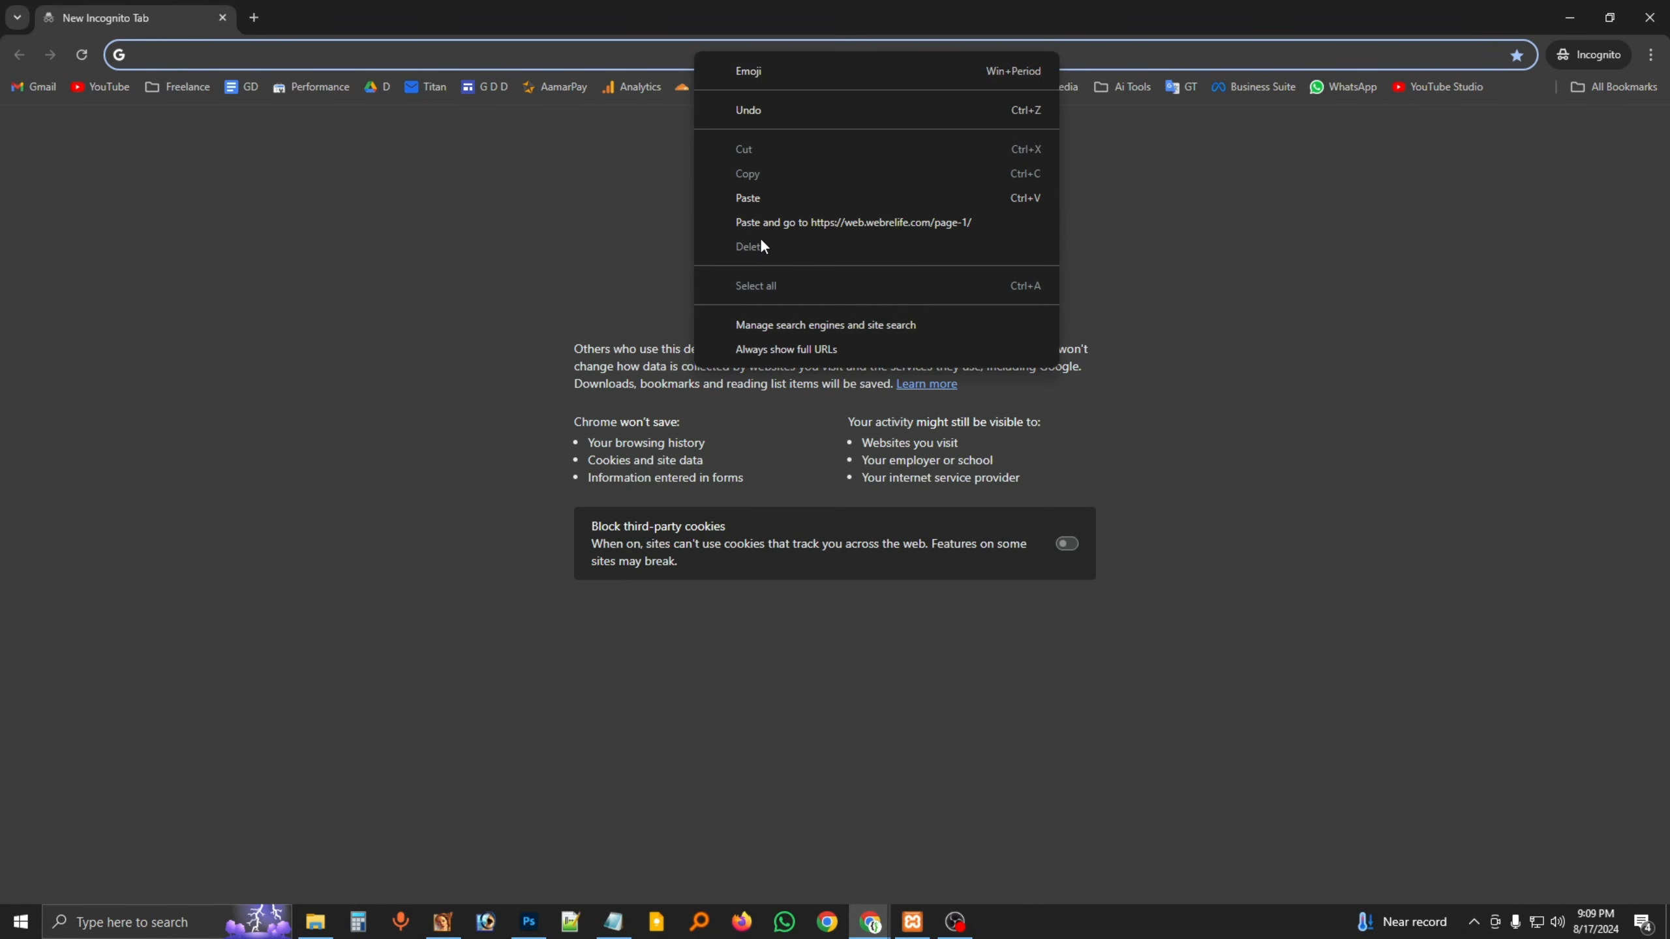
{"action": "left_click", "coordinate": [761, 222]}
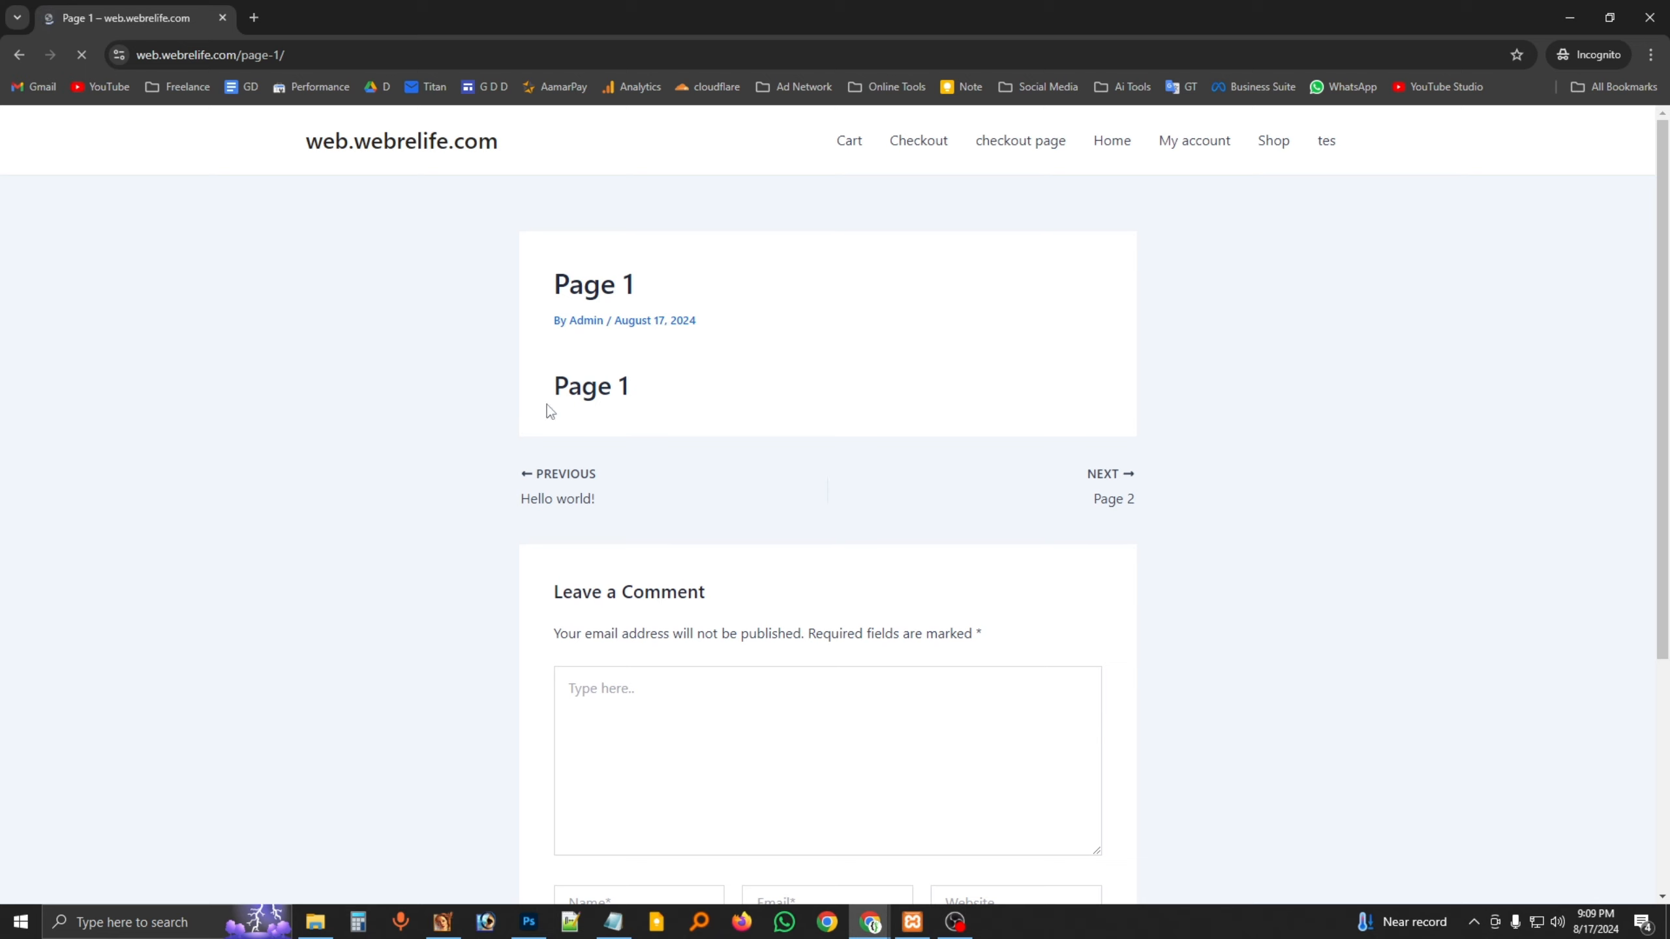
Paste the Page 1 link into the address bar of a second incognito tab
{"action": "left_click", "coordinate": [254, 17]}
{"action": "right_click", "coordinate": [264, 55]}
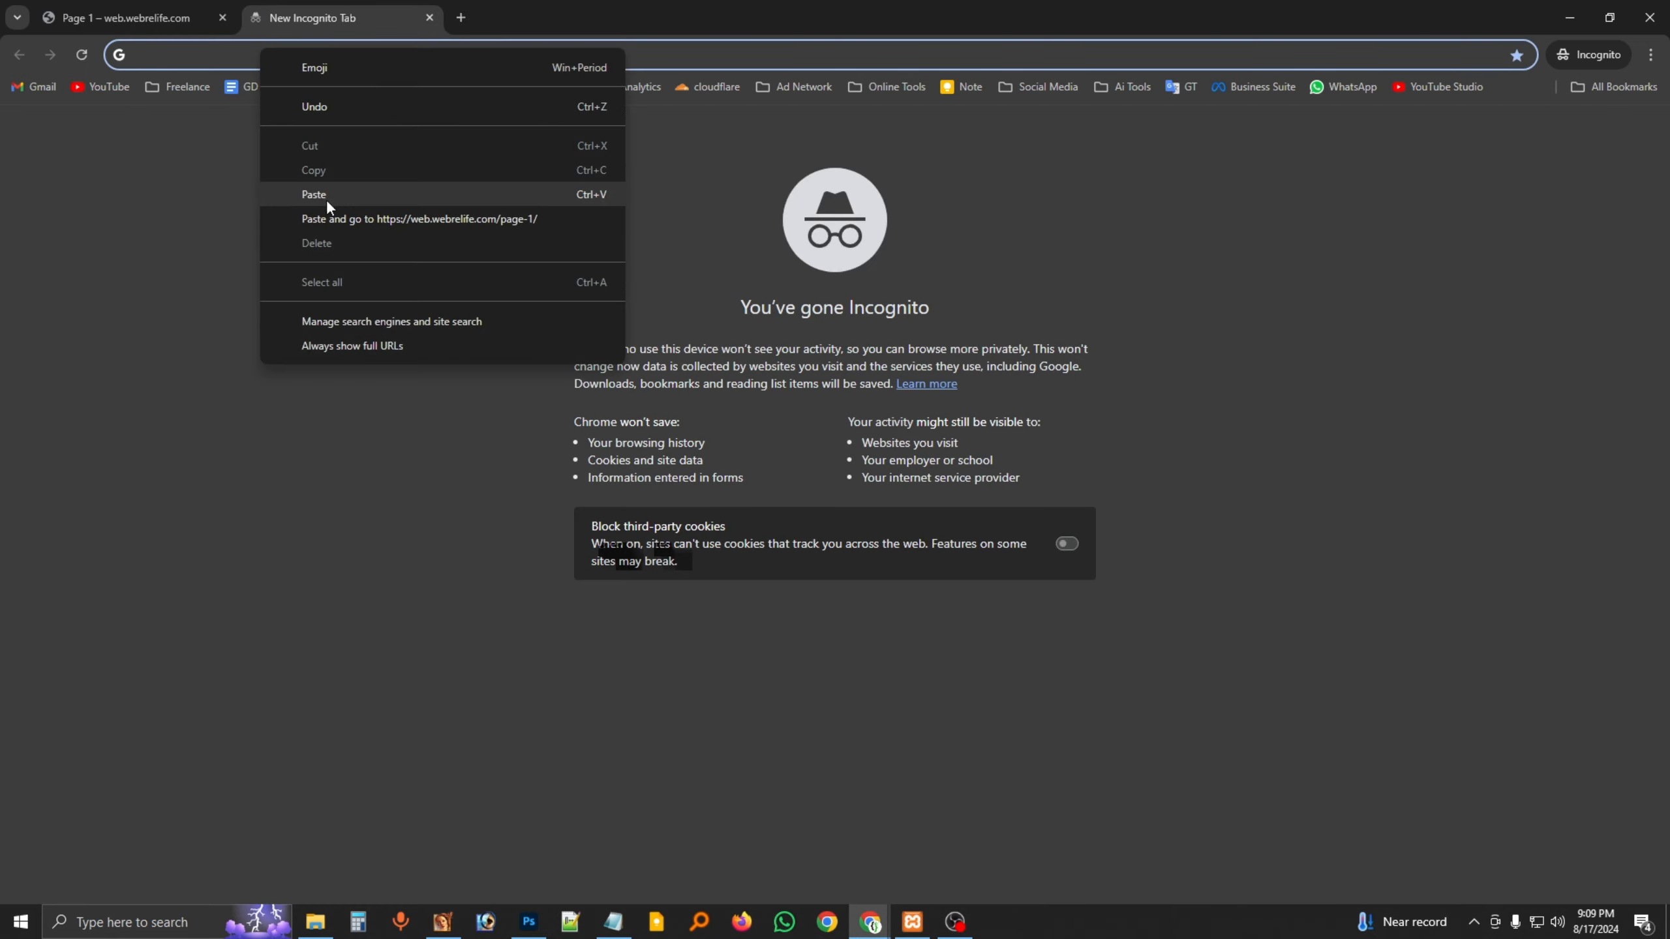
{"action": "left_click", "coordinate": [326, 197]}
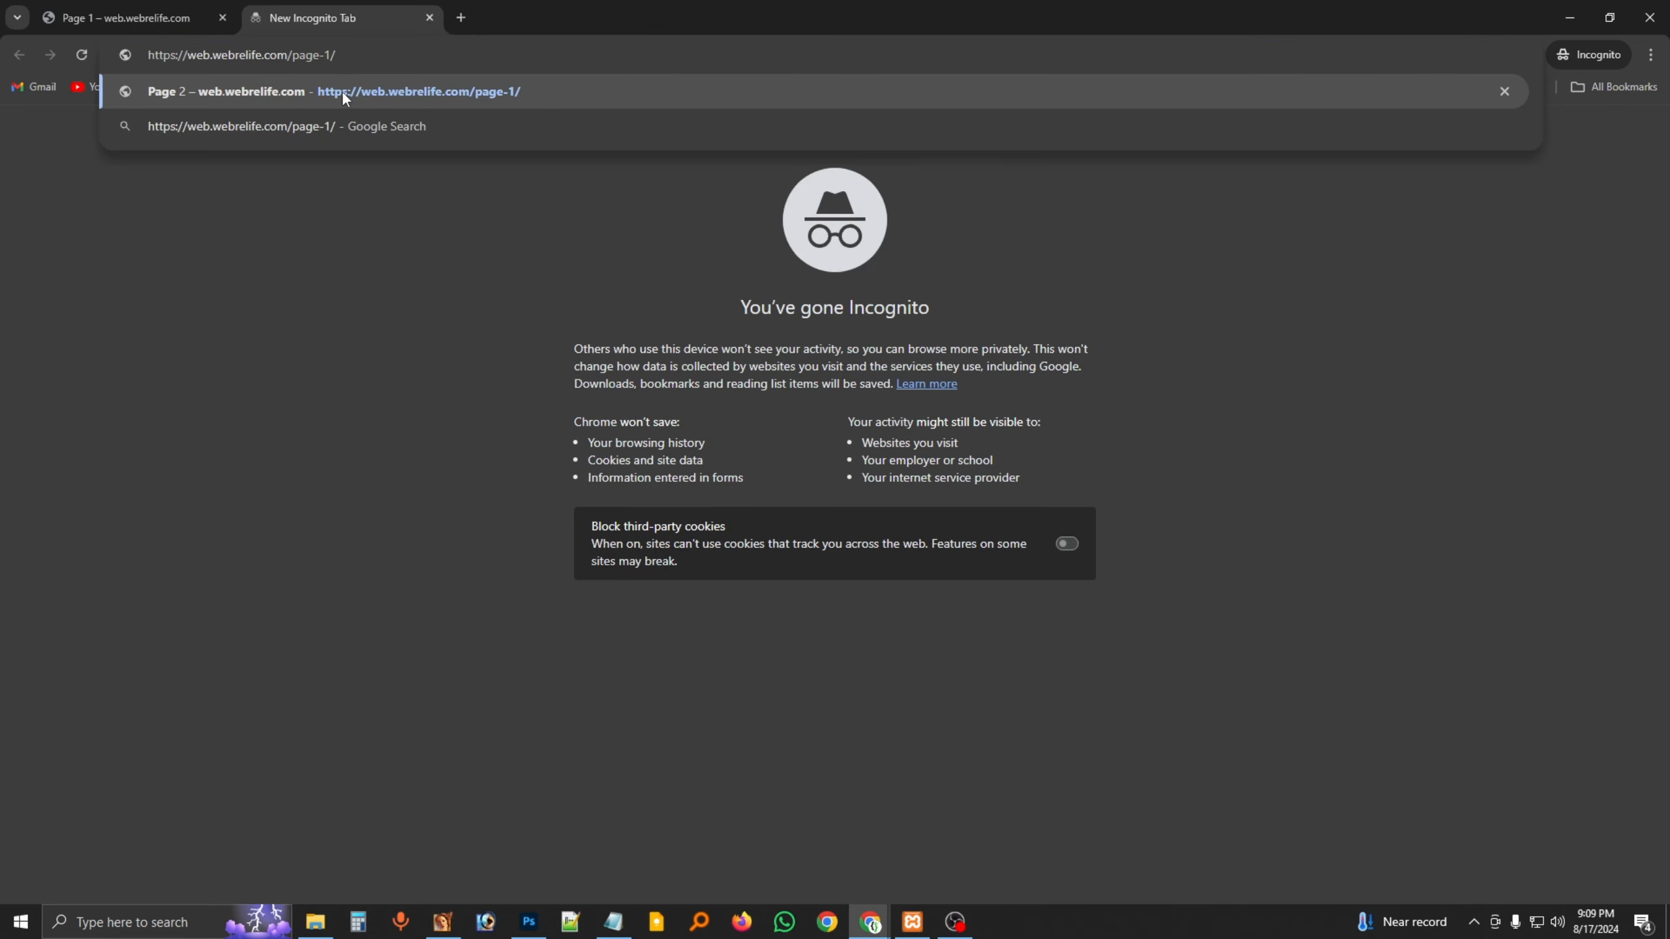